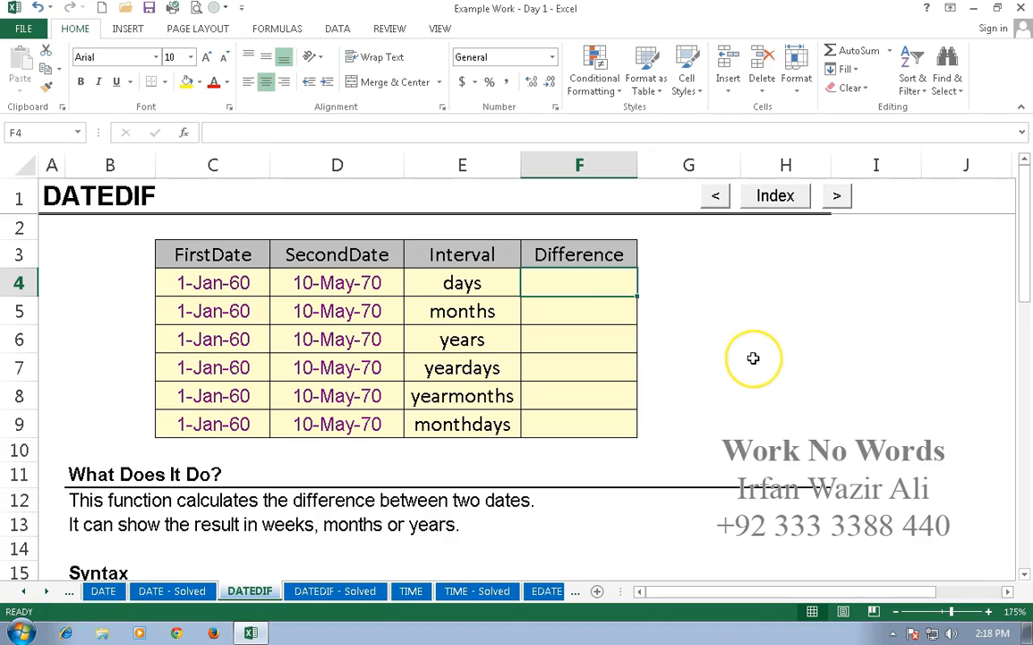
Calculate the days between the first and second dates in F4 with =DATEDIF(C4,D4,"d")
text(=)
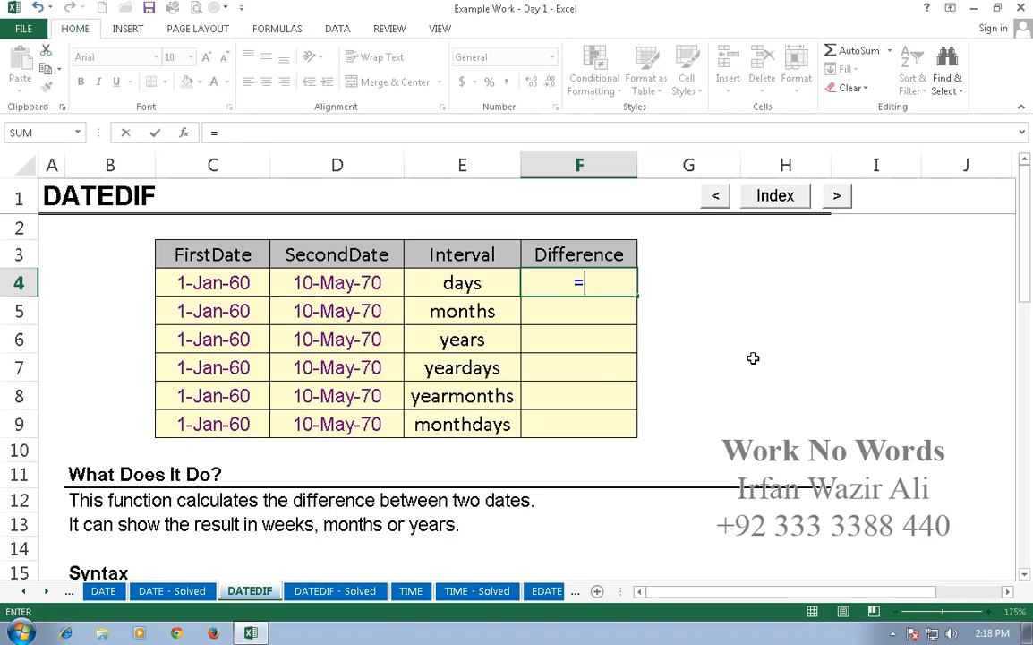
text(datedif()
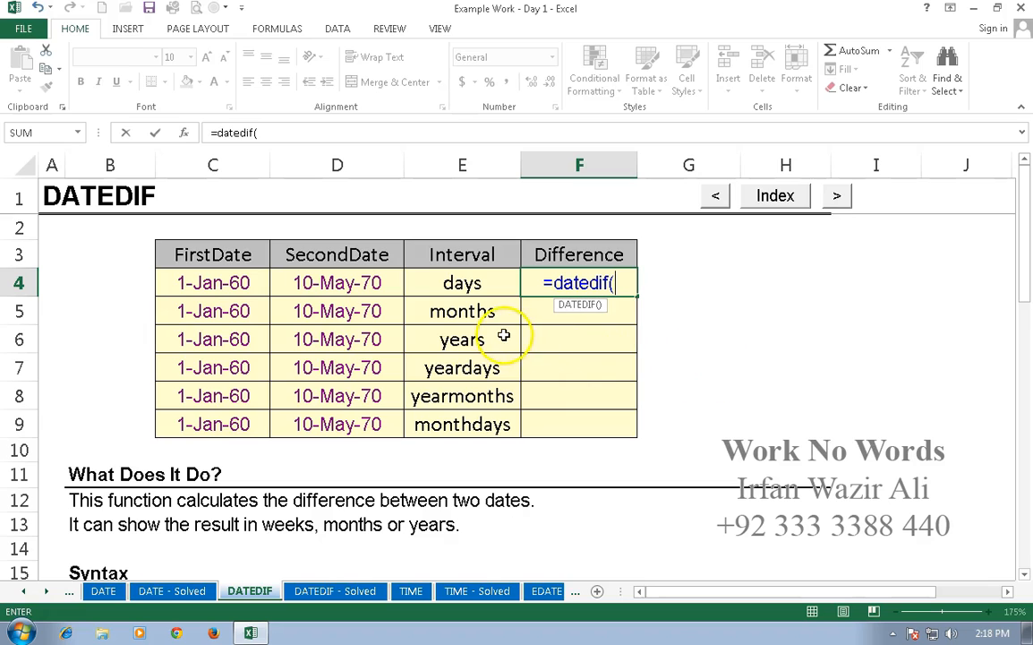
click(212, 285)
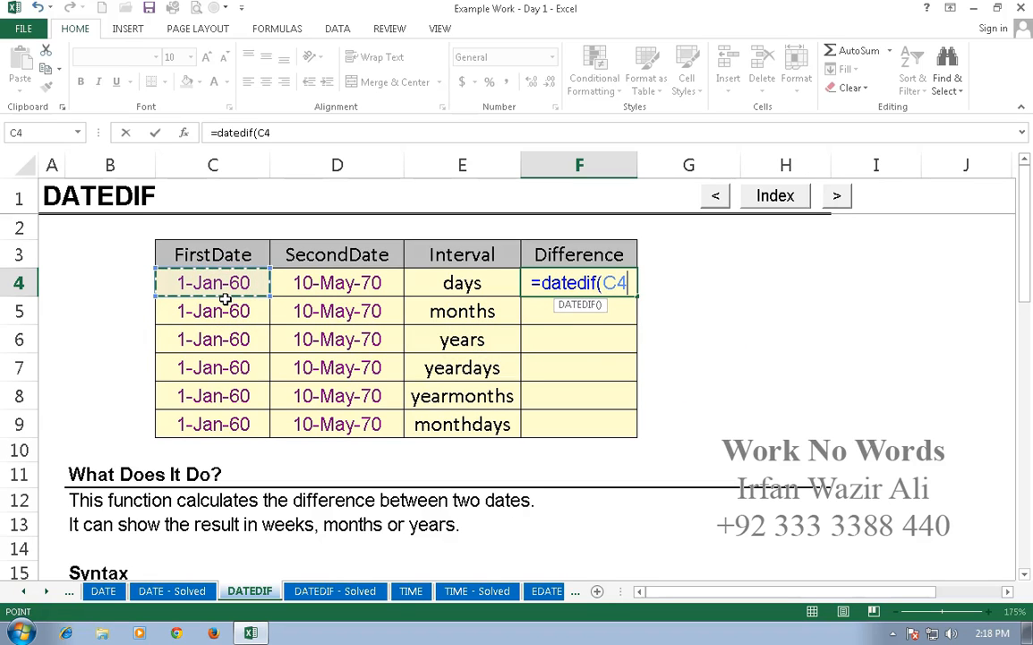
text(,)
click(343, 282)
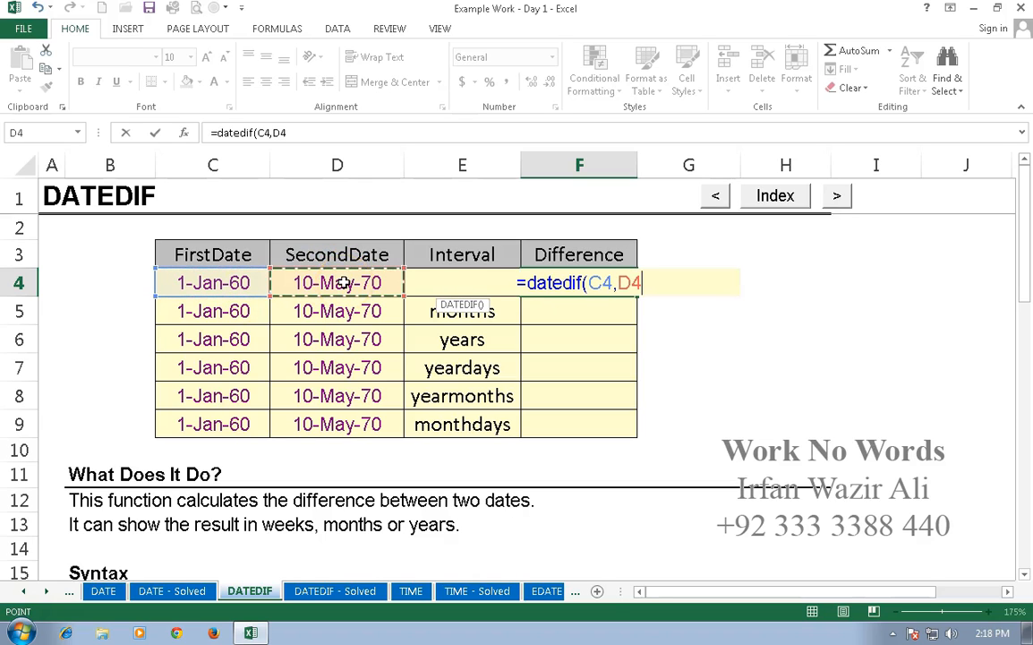
text(,)
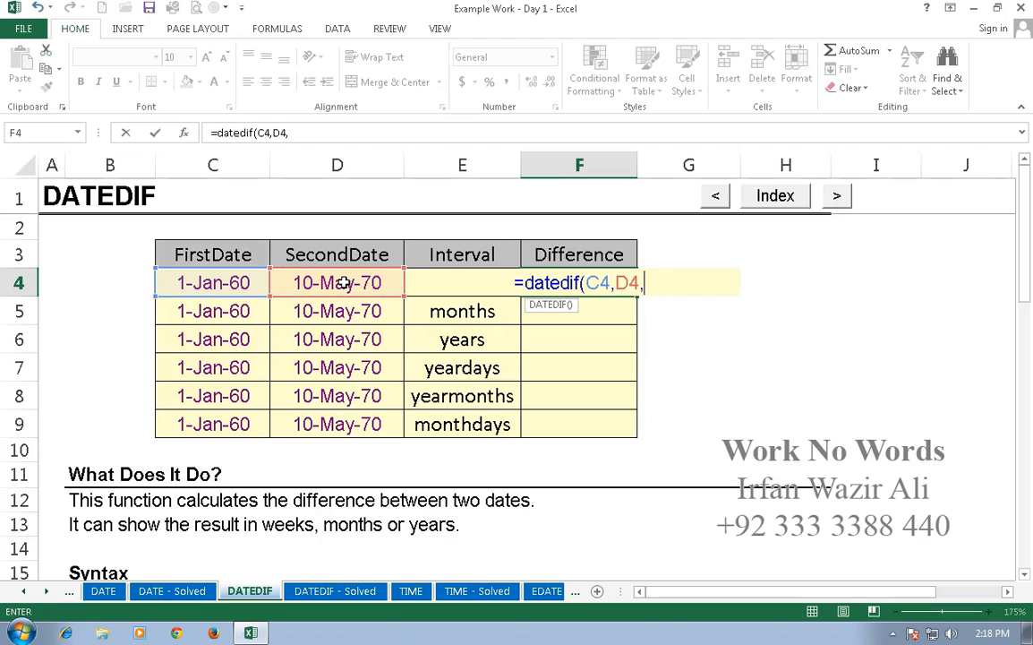
text("d)
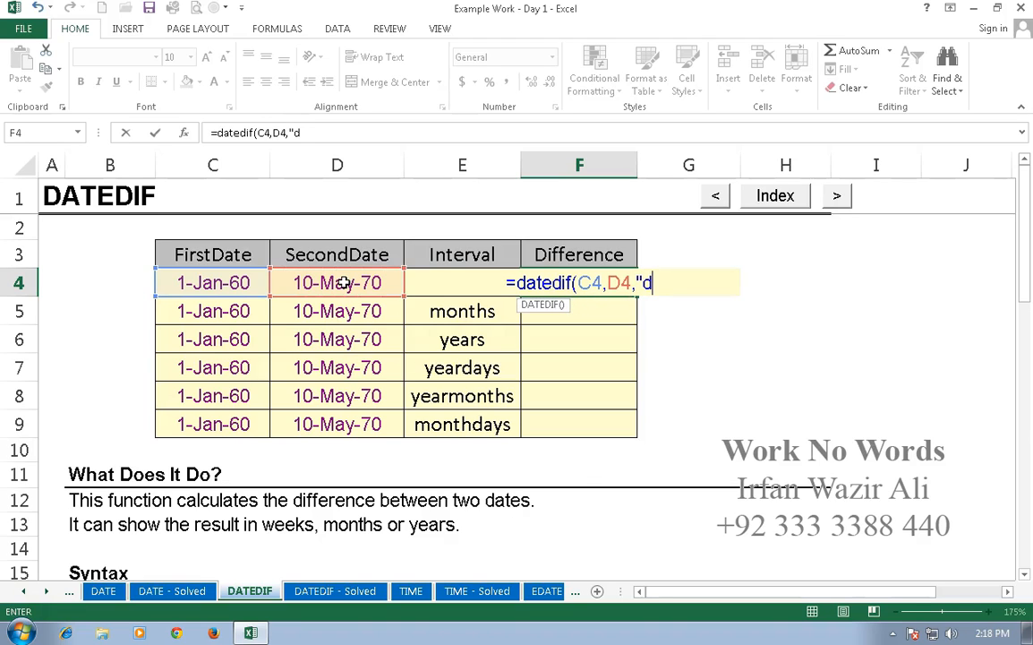
text(")
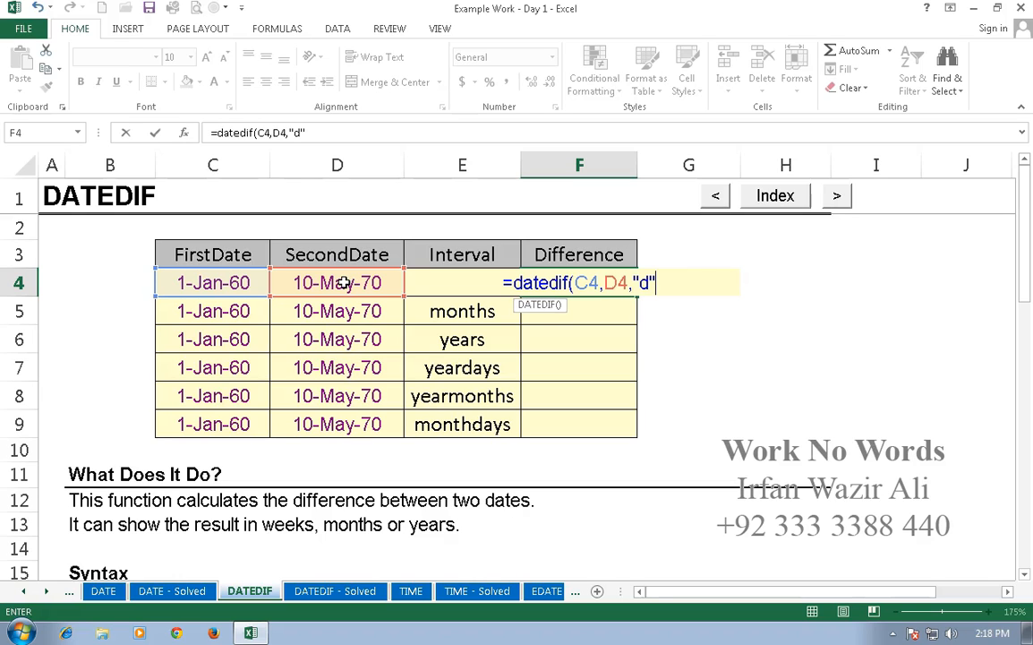
text())
key(Return)
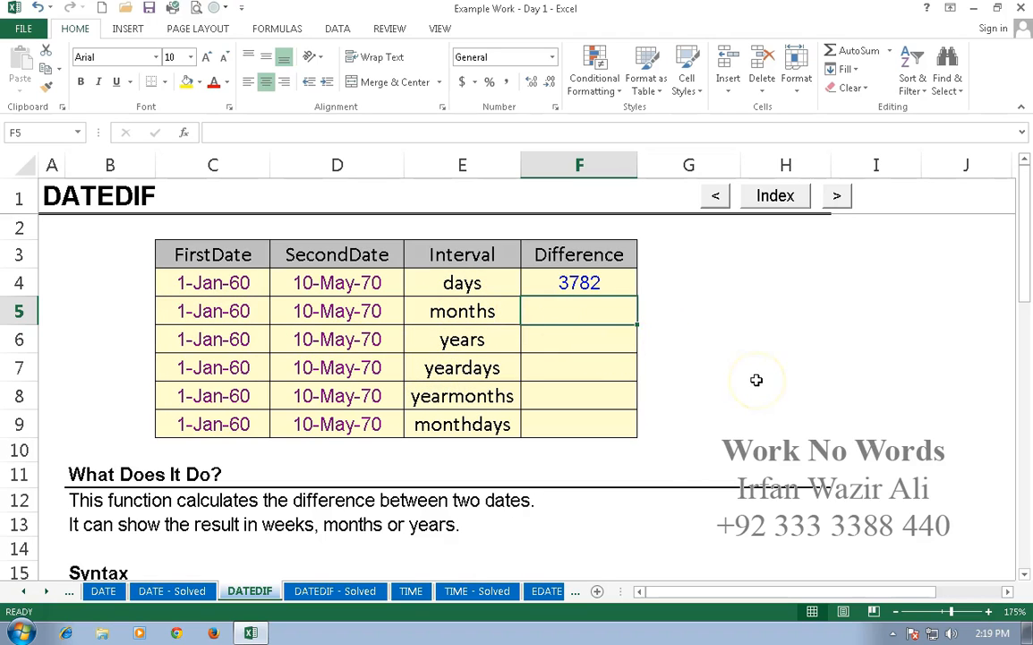
Calculate the months between the two dates in F5 with =DATEDIF(C5,D5,"m")
text(=date)
key(BackSpace)
text(teif)
key(BackSpace)
key(BackSpace)
text(dif()
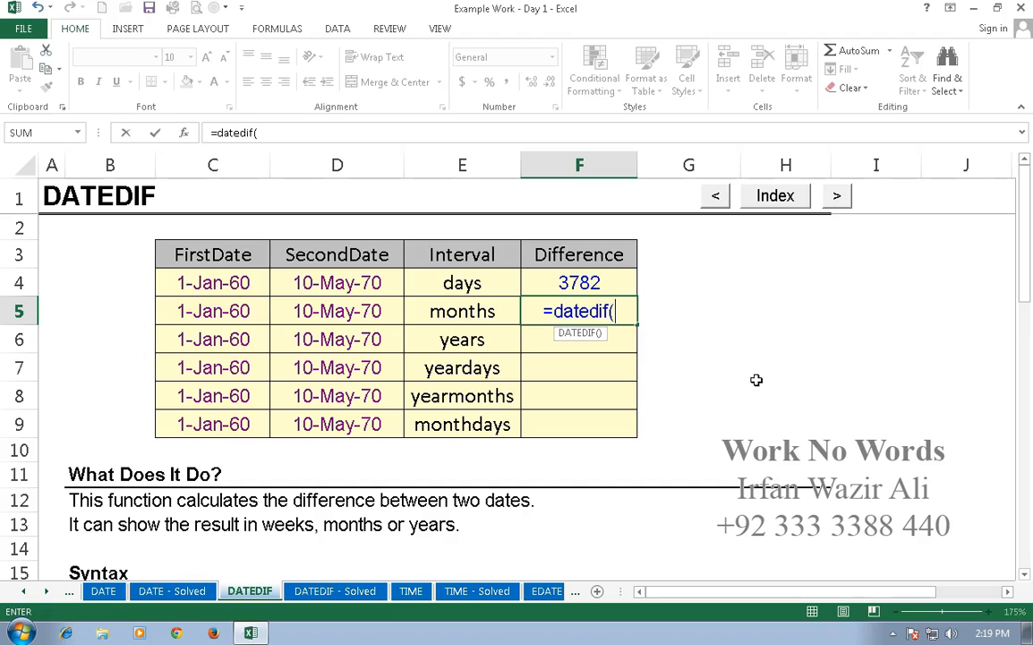
click(215, 308)
text(,)
click(329, 310)
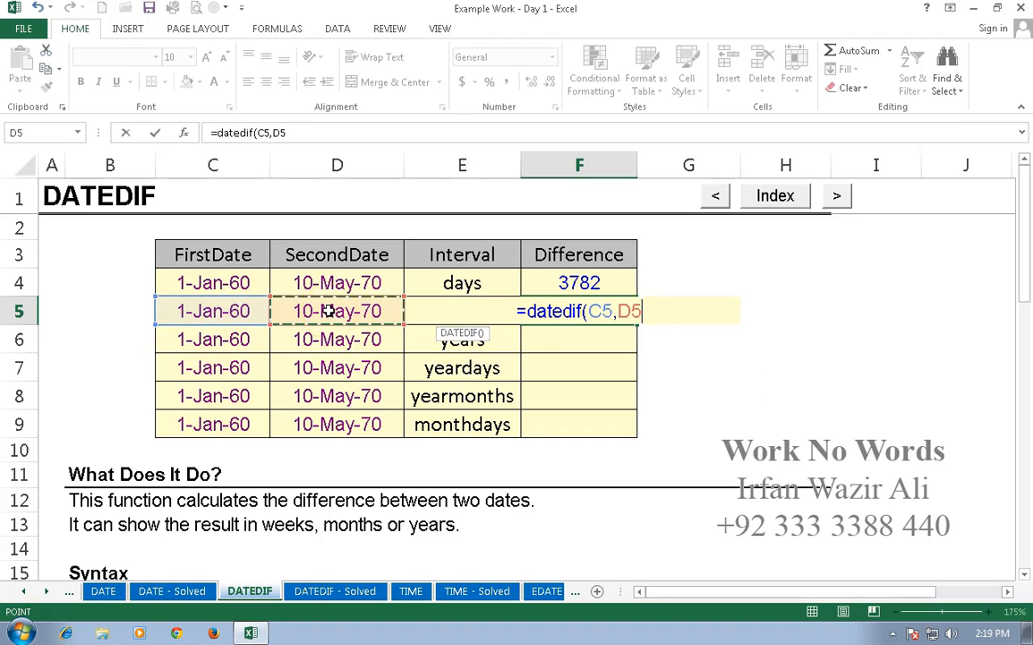
text(,"m")
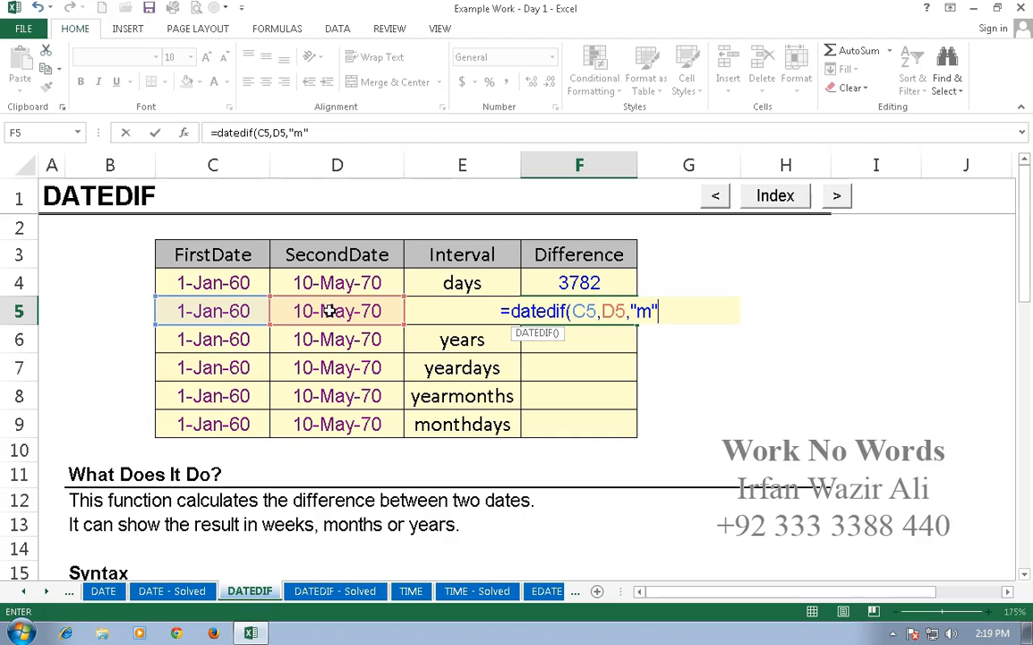
key(Return)
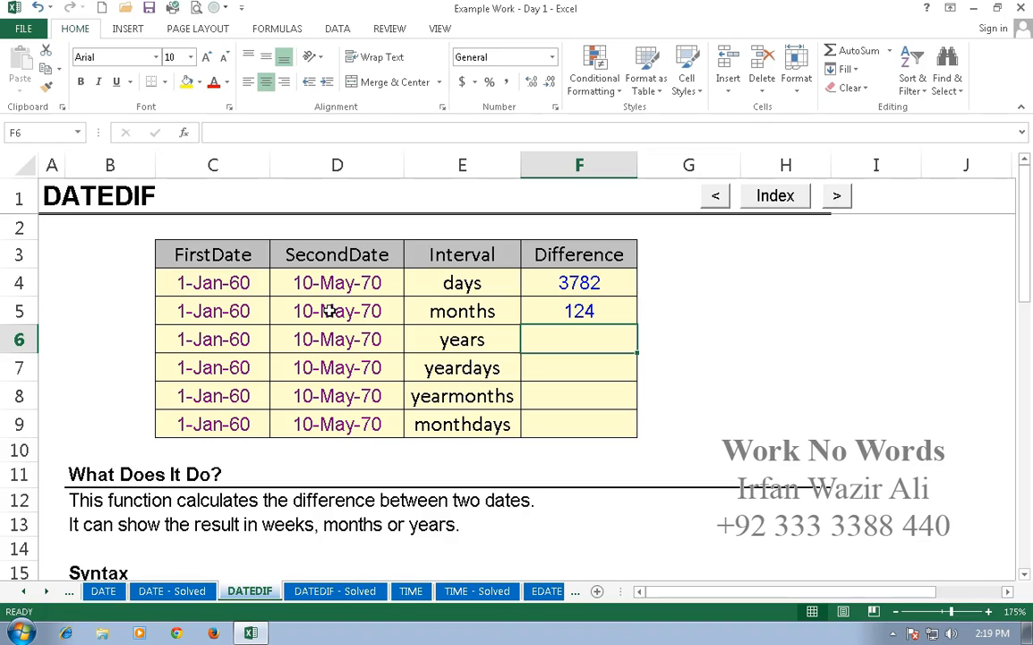
Calculate the years between the two dates in F6 with =DATEDIF(C6,D6,"y")
text(=)
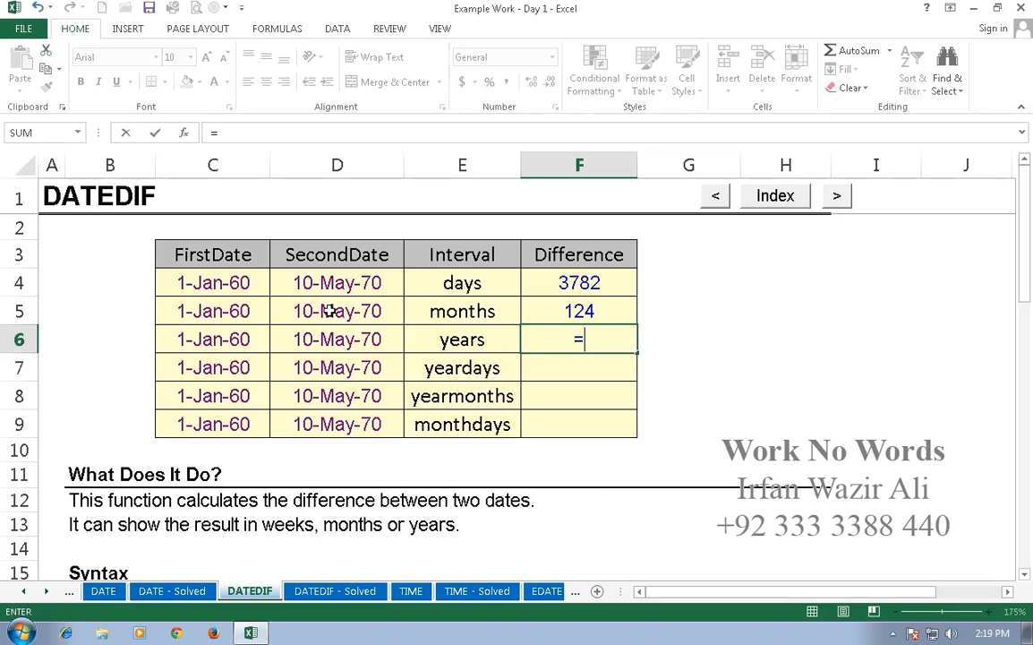
text(datedif()
key(Left)
key(Left)
key(Left)
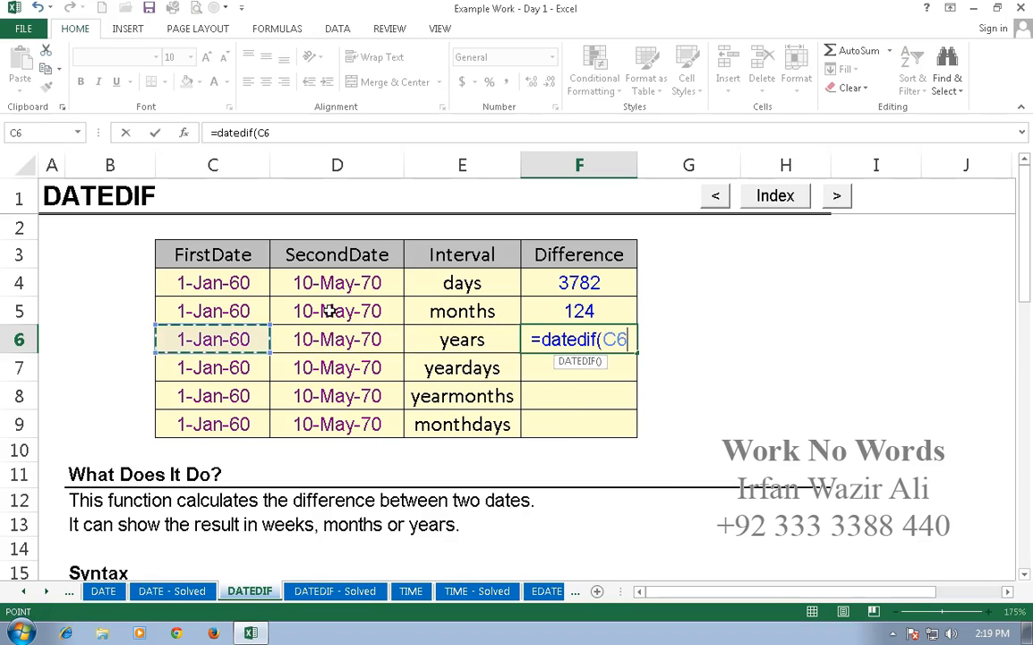
text(,)
key(Left)
key(Left)
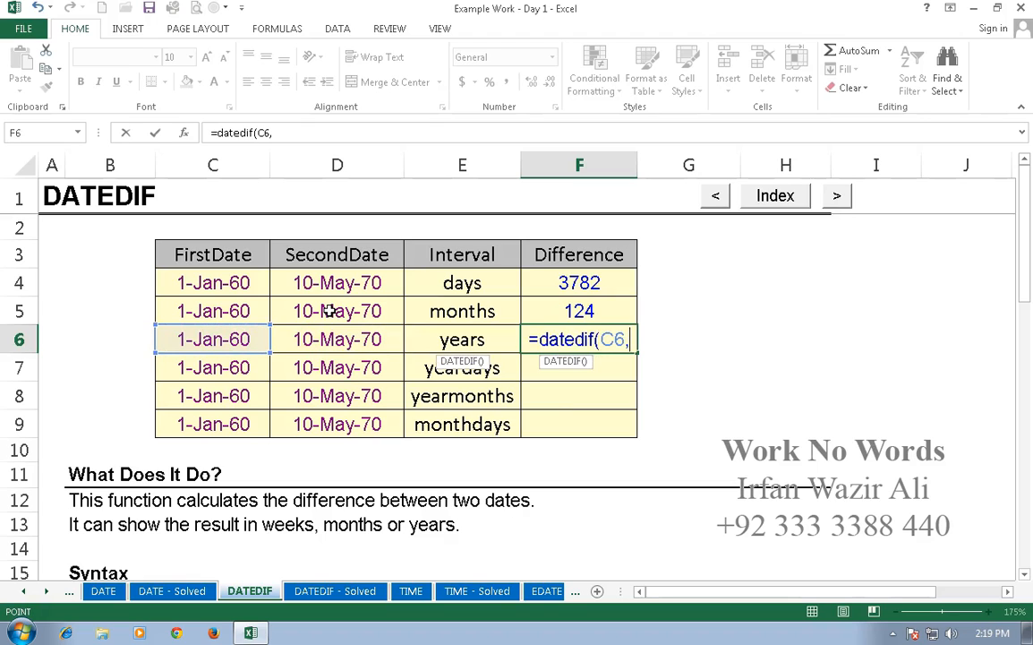
text(,"y")
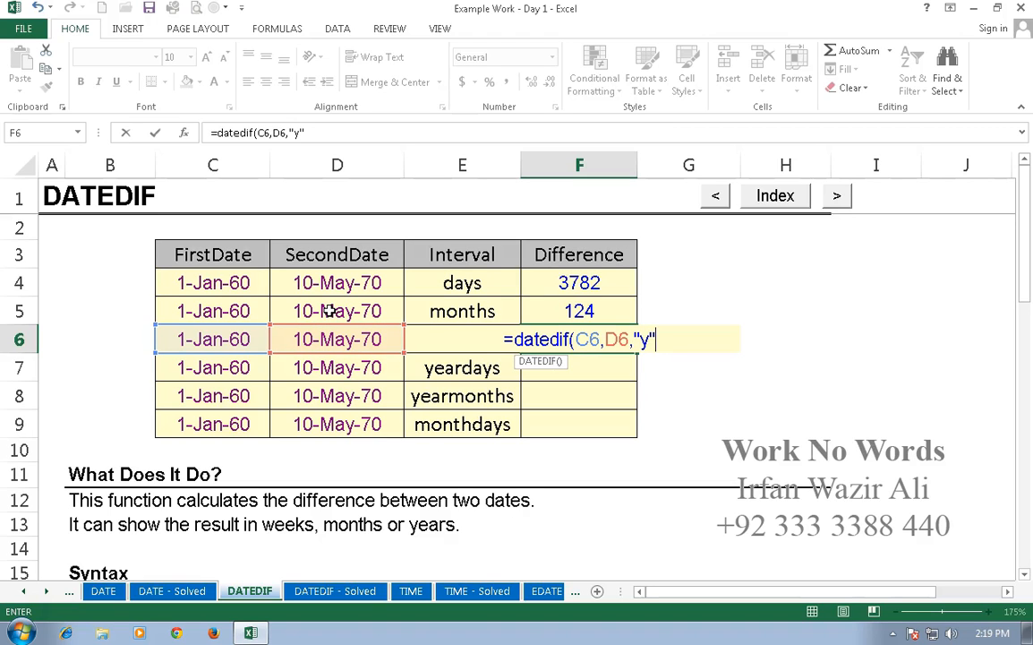
key(Return)
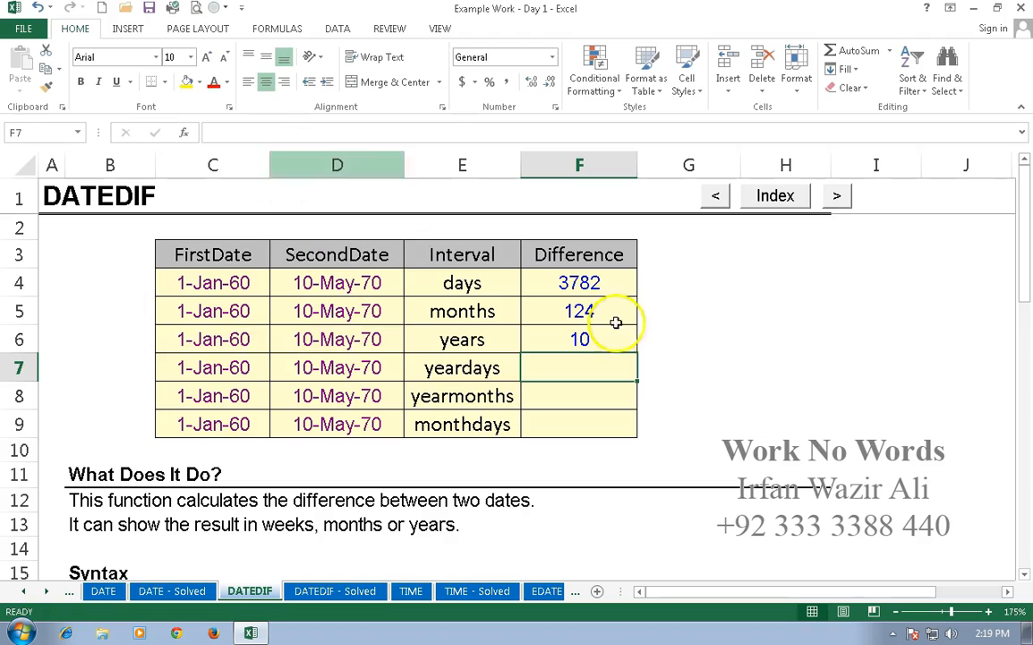
Review the DATEDIF formulas for days, months and years in F4 to F6 without changing them
click(623, 311)
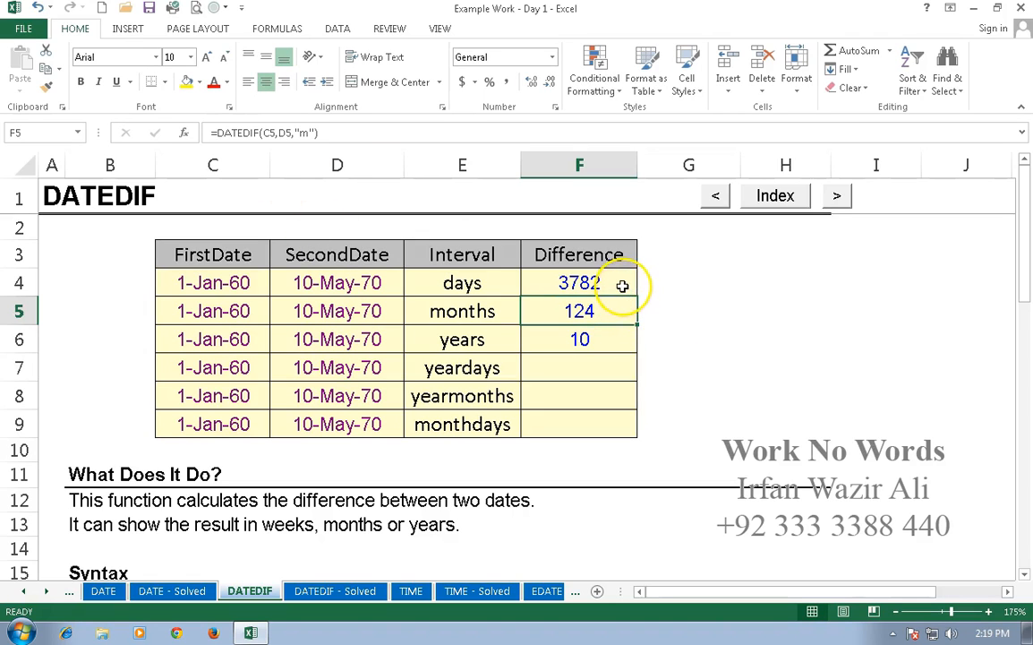
double_click(622, 285)
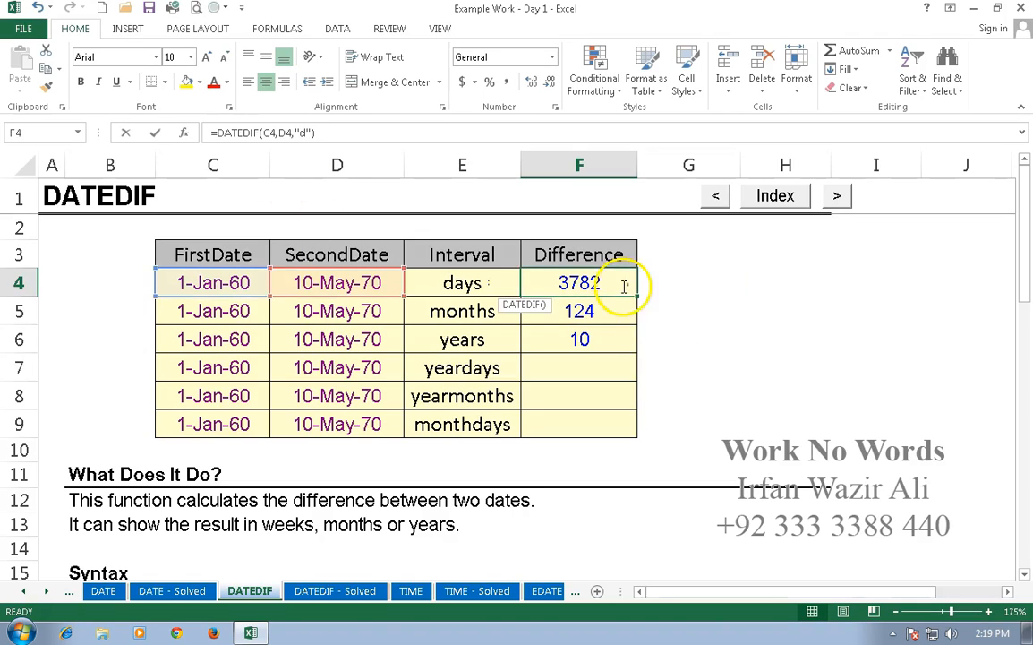
key(Return)
double_click(628, 339)
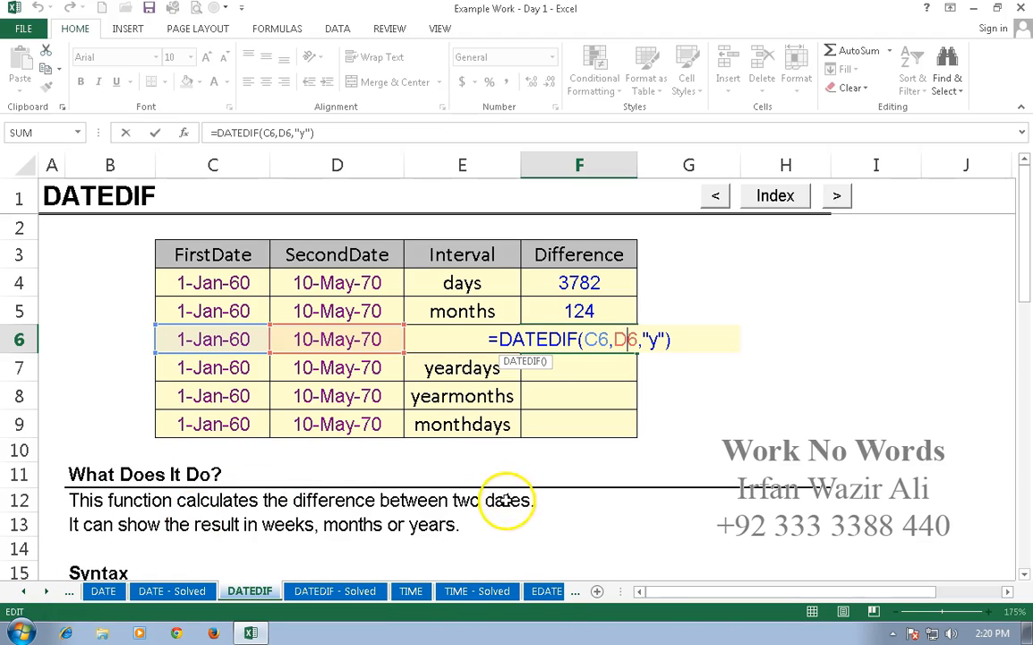
click(633, 457)
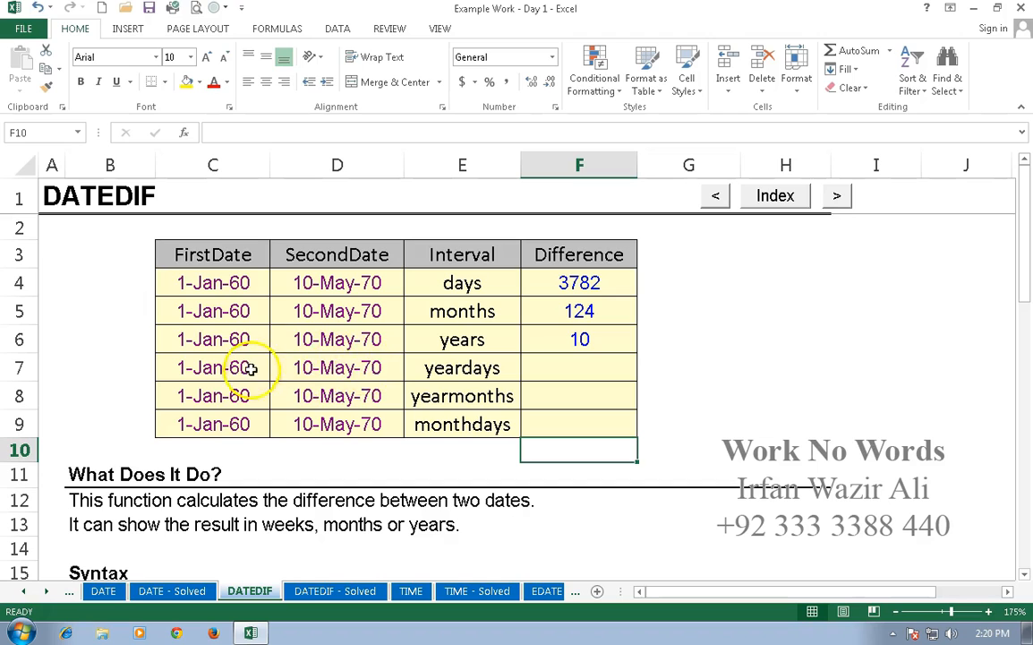
Calculate the yeardays difference in F7 with =DATEDIF(C7,D7,"yd")
click(570, 371)
text(=)
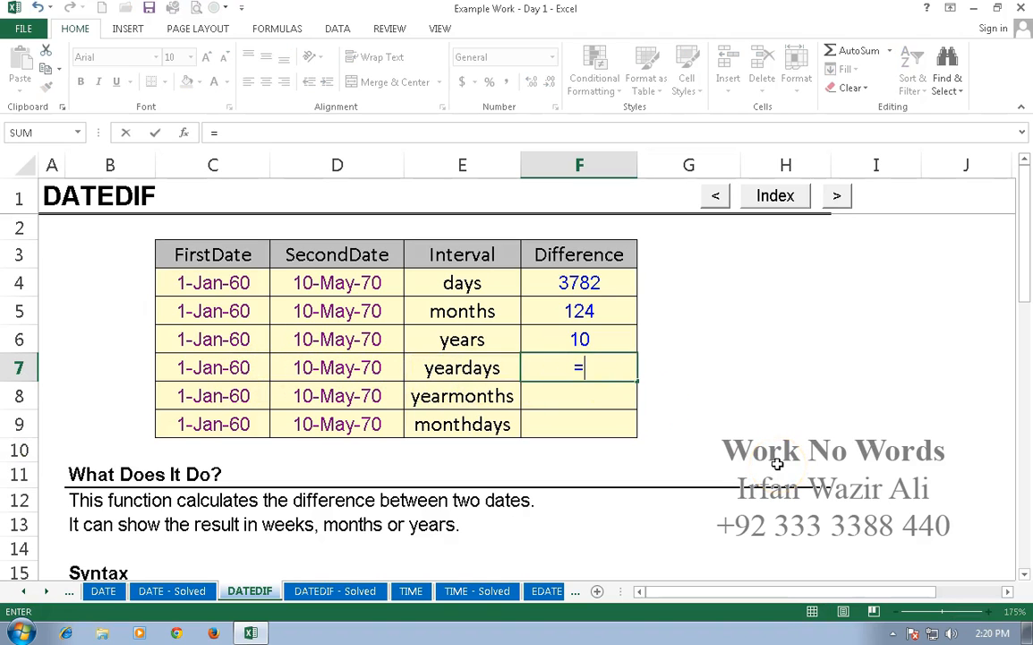
text(da)
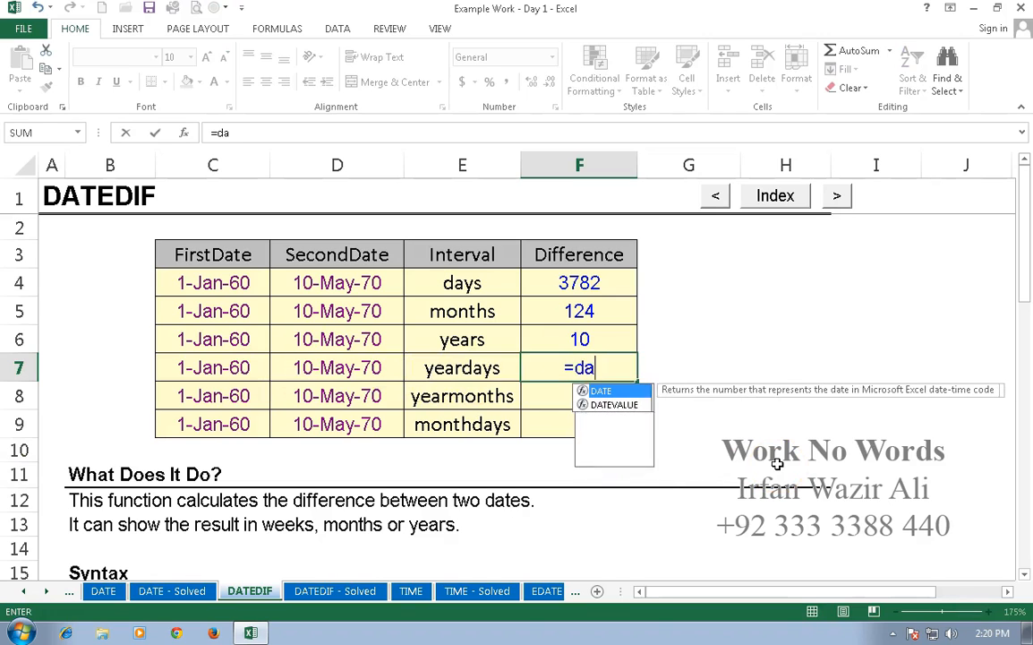
text(tedif()
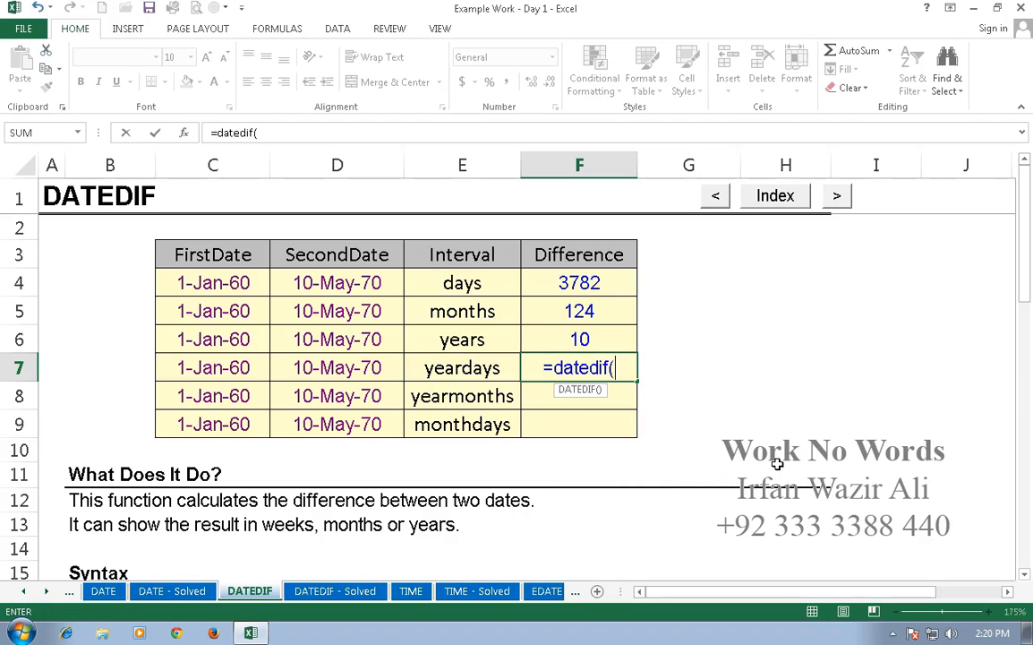
click(254, 368)
text(,)
click(336, 368)
text(,)
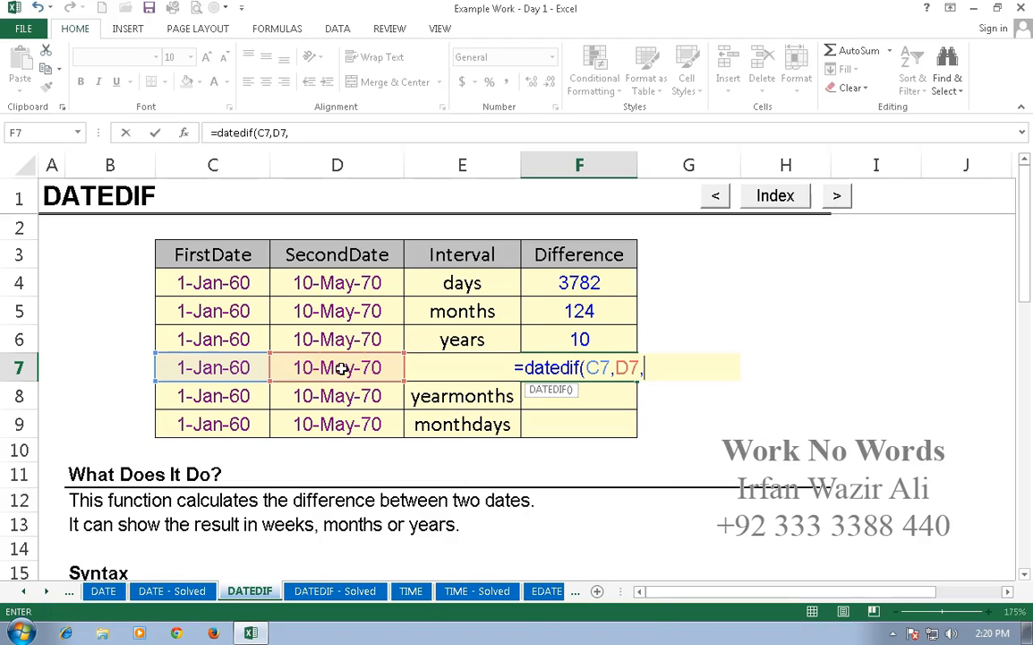
text("y)
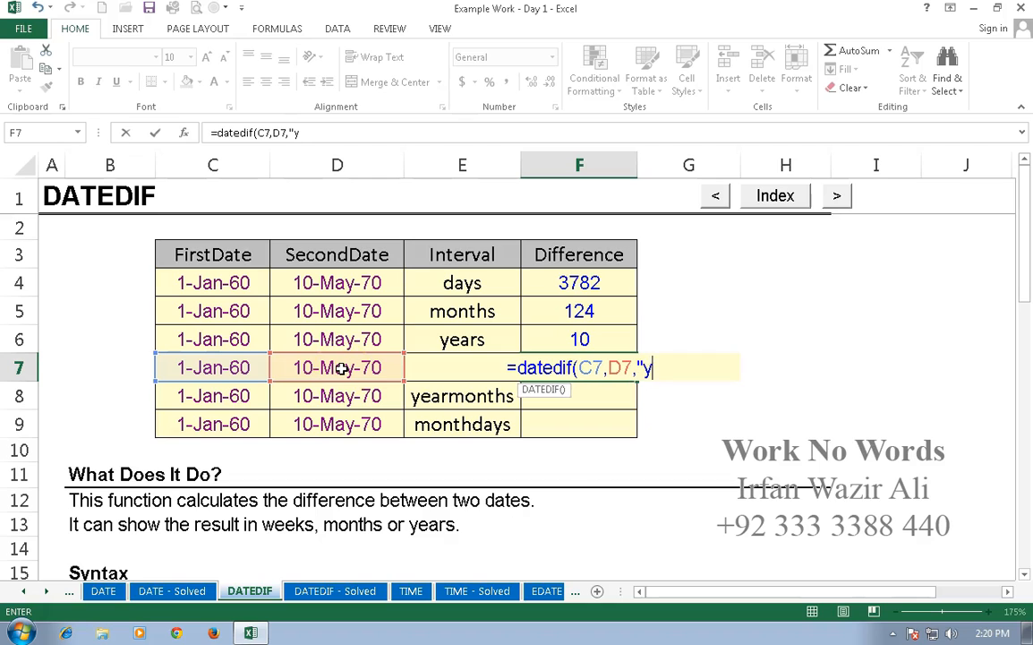
text(d")
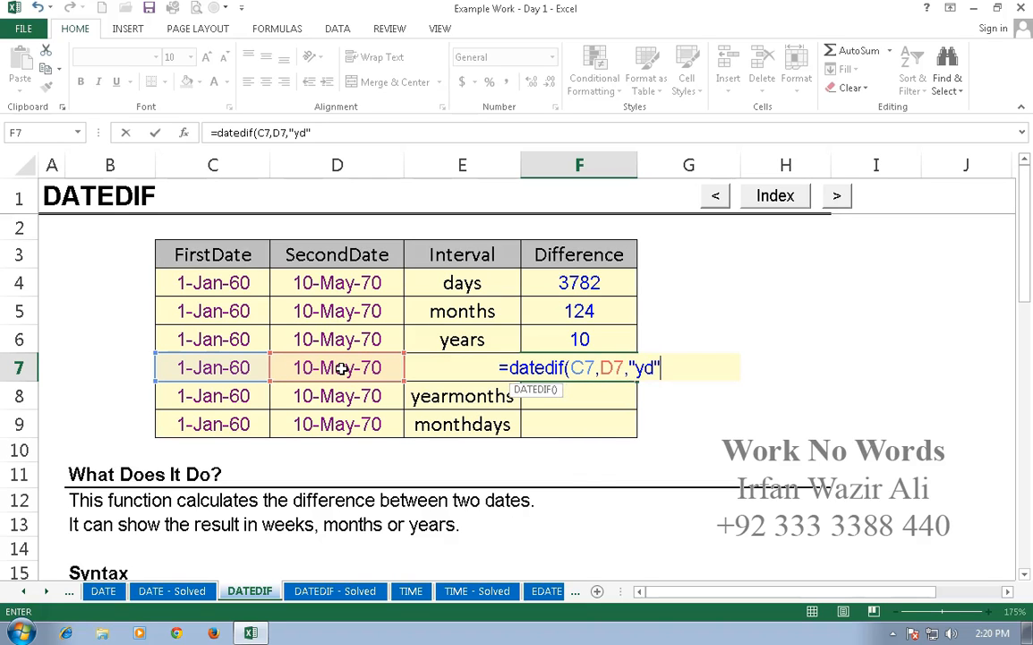
key(Return)
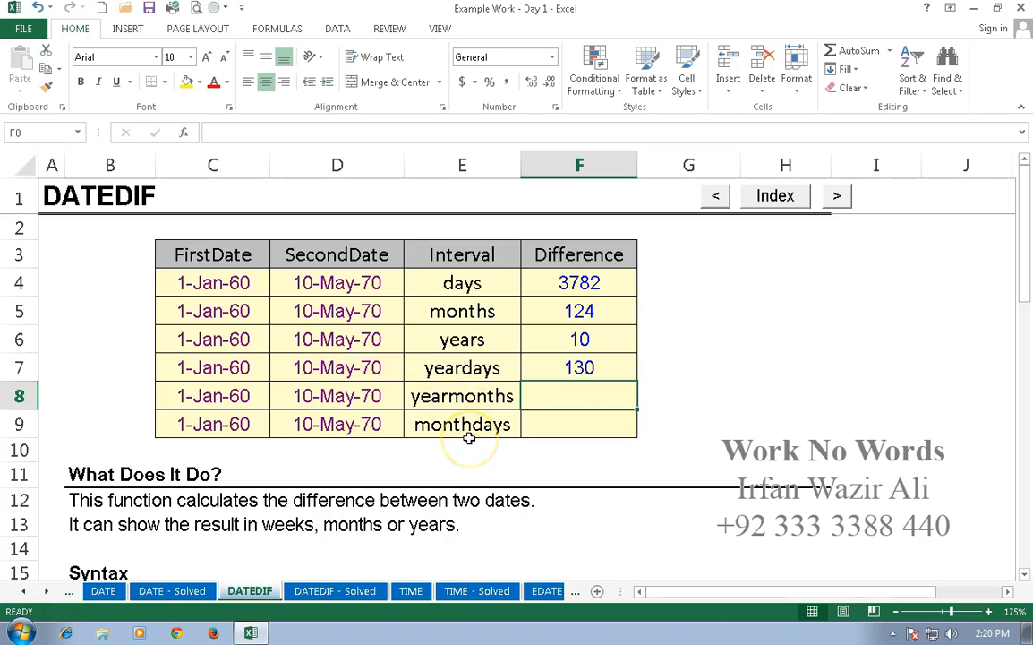
Calculate the yearmonths difference in F8 with =DATEDIF(C8,D8,"ym")
text(=date)
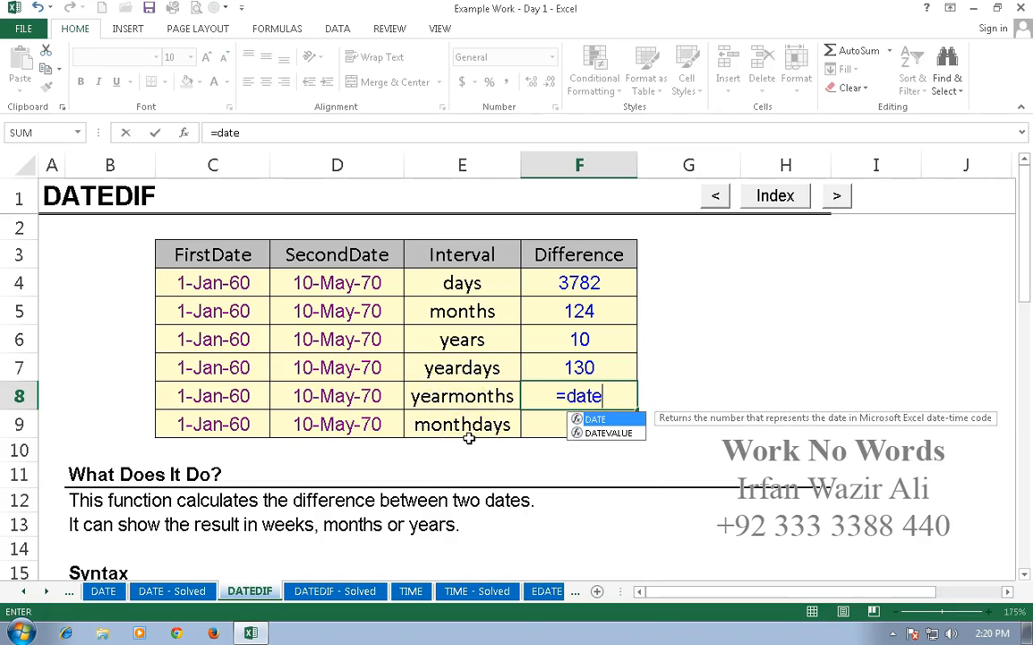
text(dif()
key(Left)
key(Left)
key(Left)
text(,)
key(Left)
key(Left)
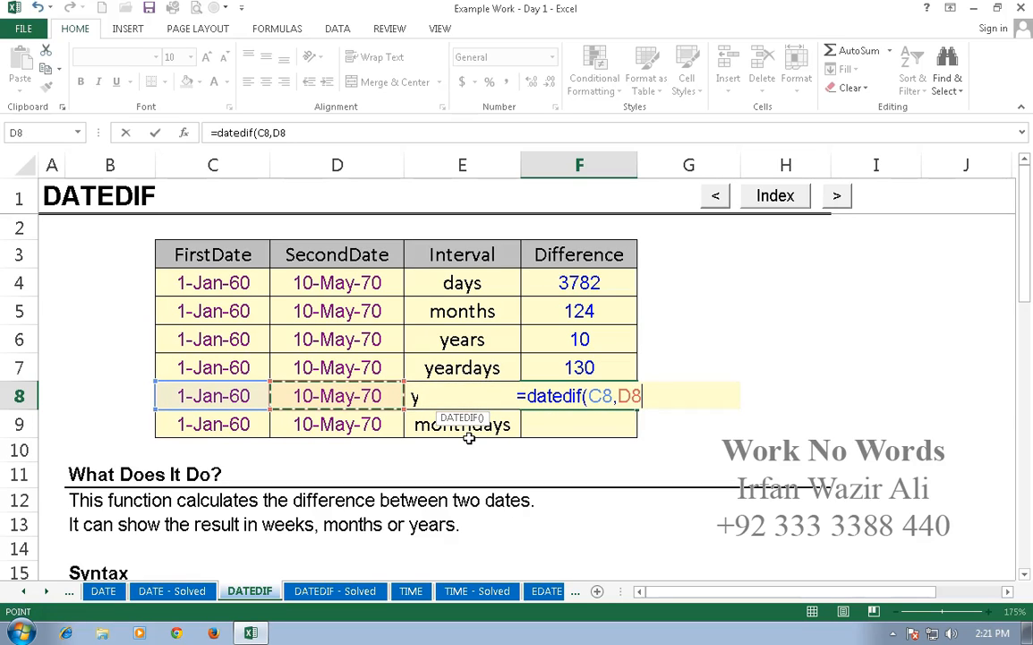
text(,")
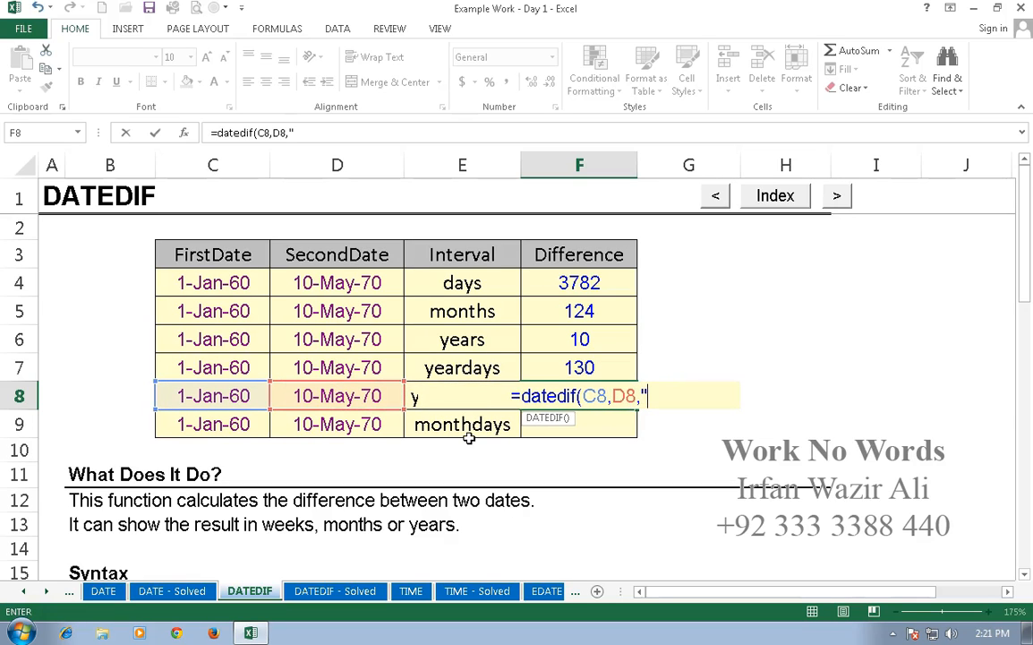
text(y)
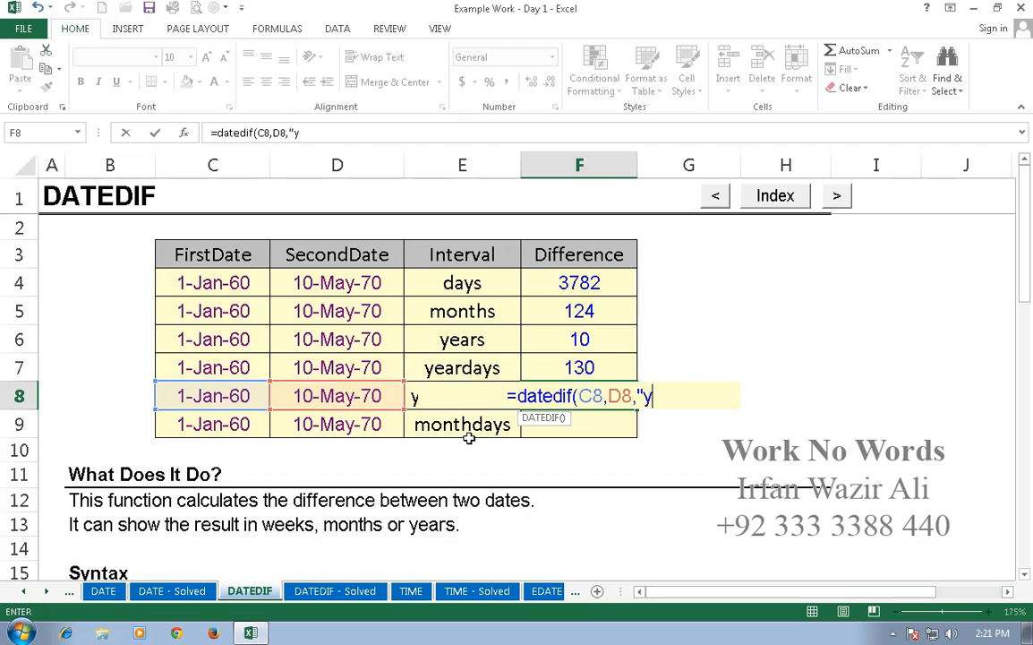
text(m")
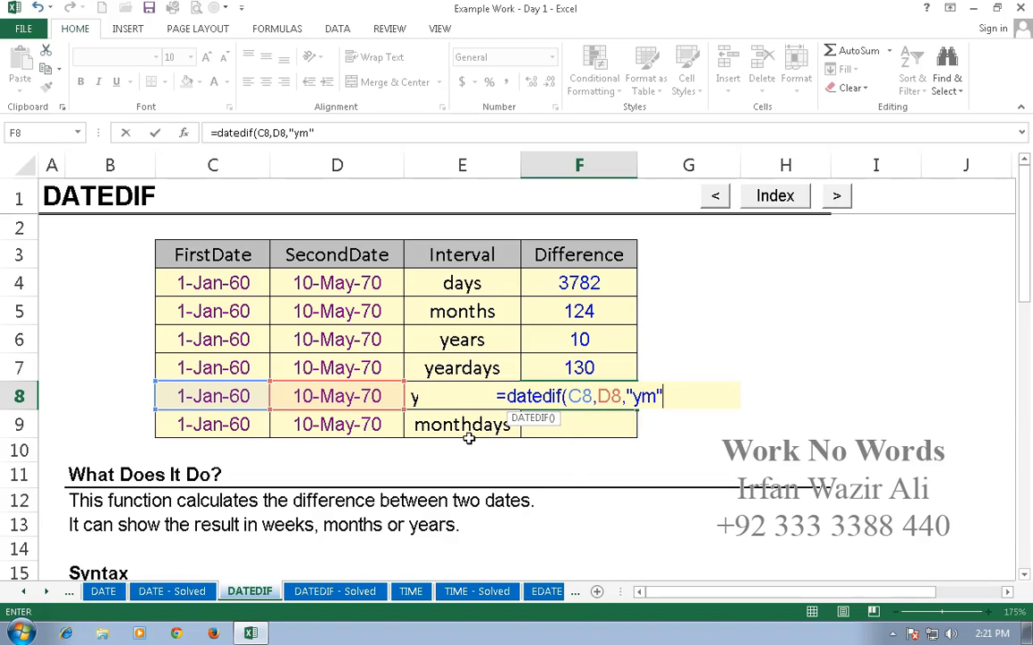
text())
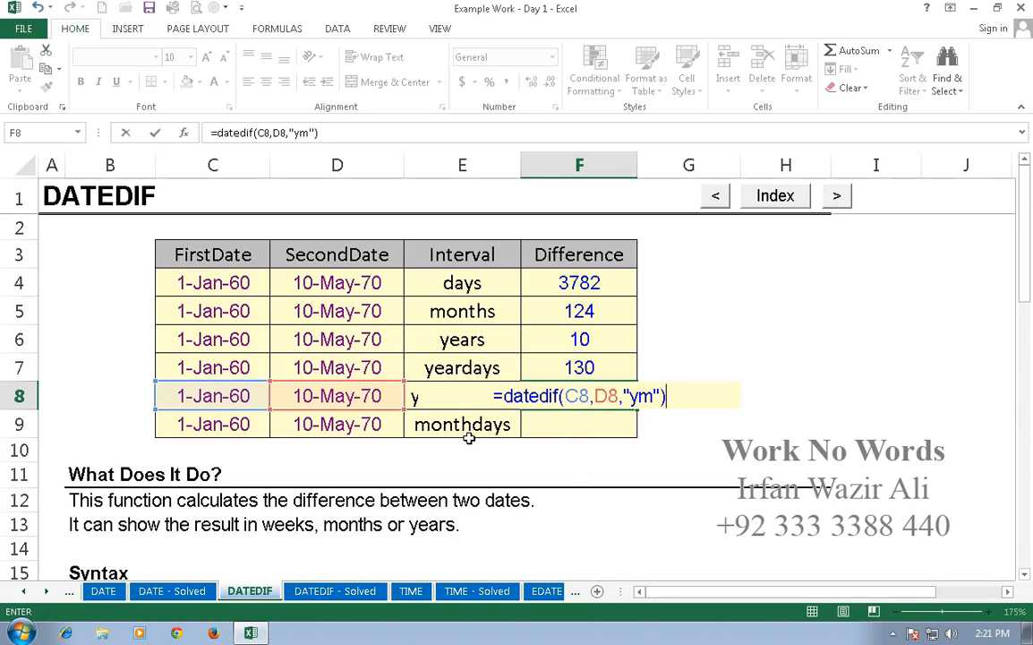
key(Return)
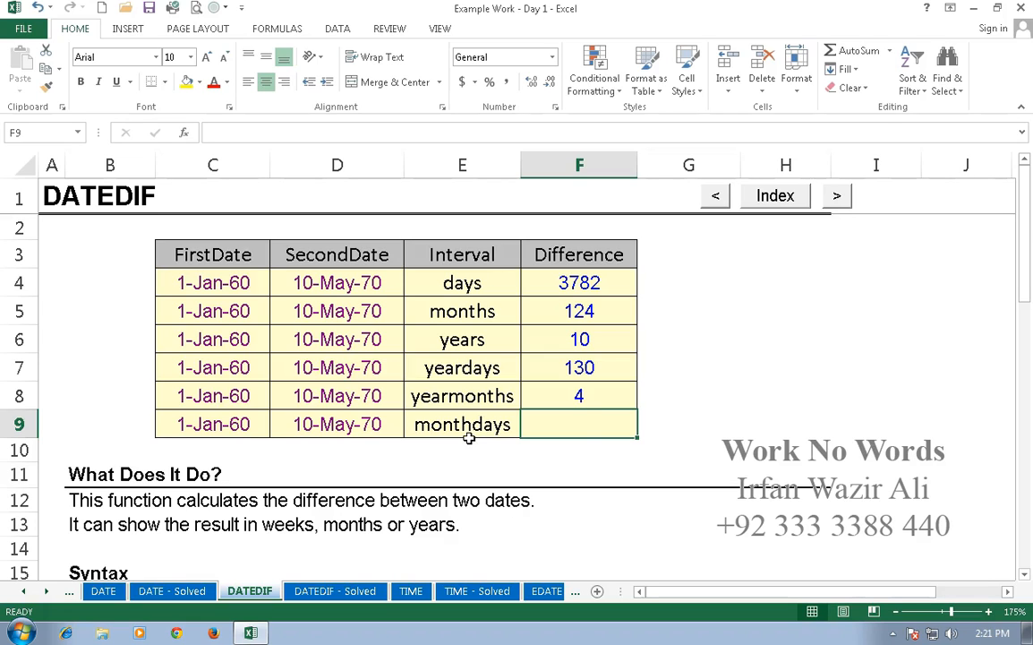
Calculate the monthdays difference in F9 with =DATEDIF(C9,D9,"md")
text(=)
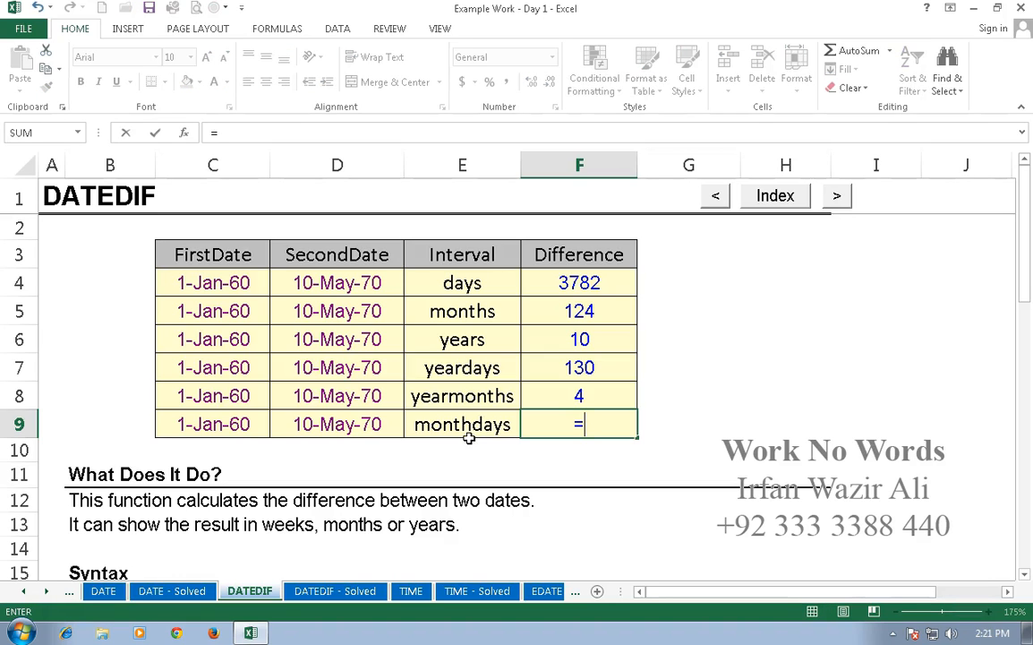
text(date)
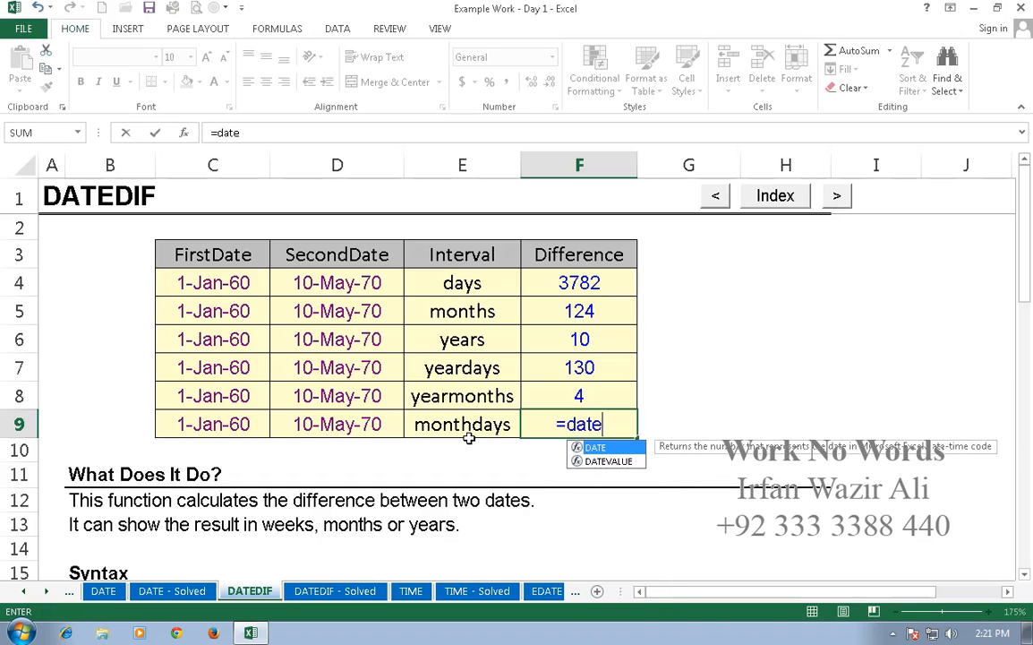
text(dif()
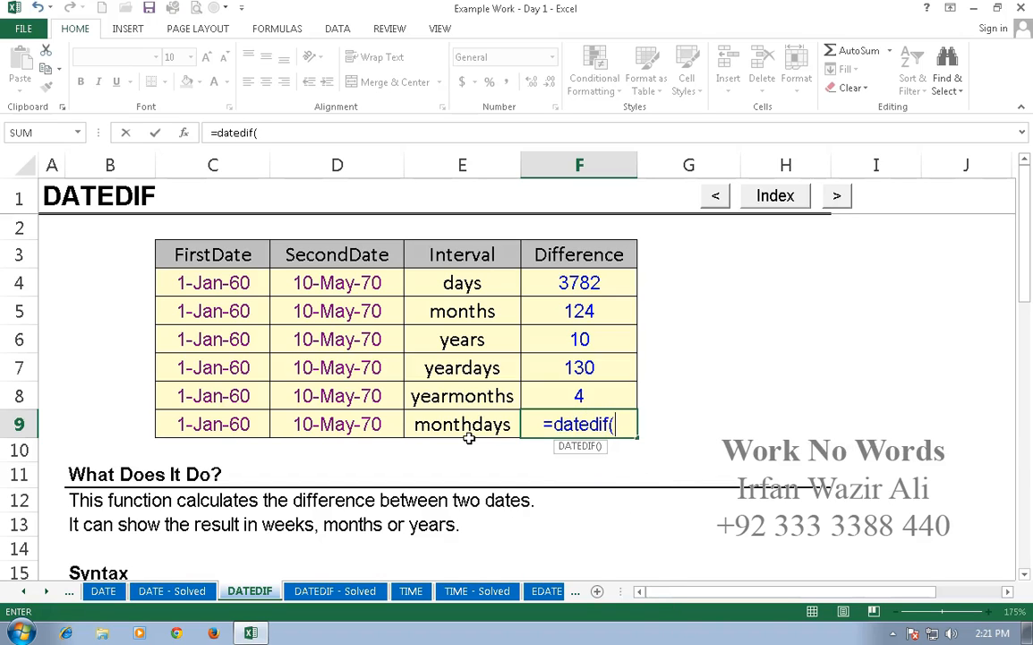
key(Left)
key(Left)
key(Left)
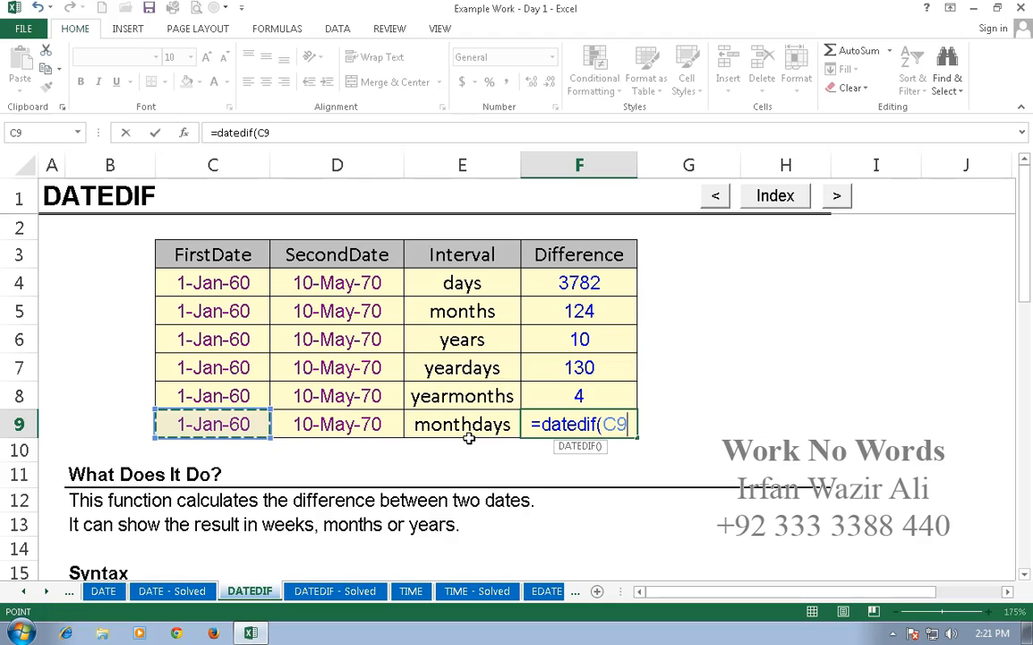
text(,)
key(Left)
key(Left)
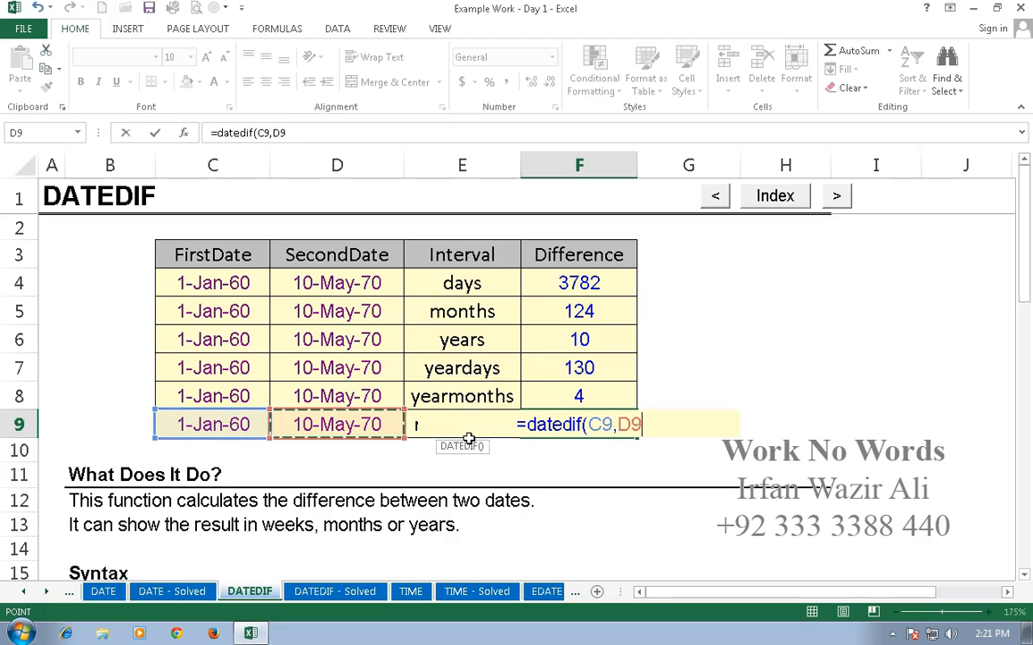
text(,"md")
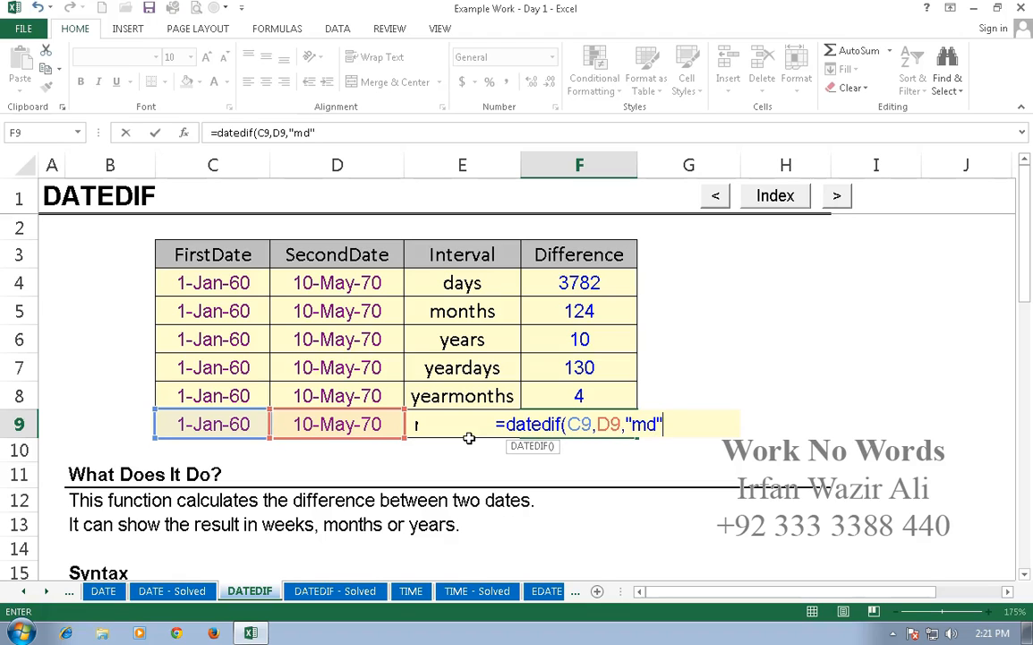
text())
key(Return)
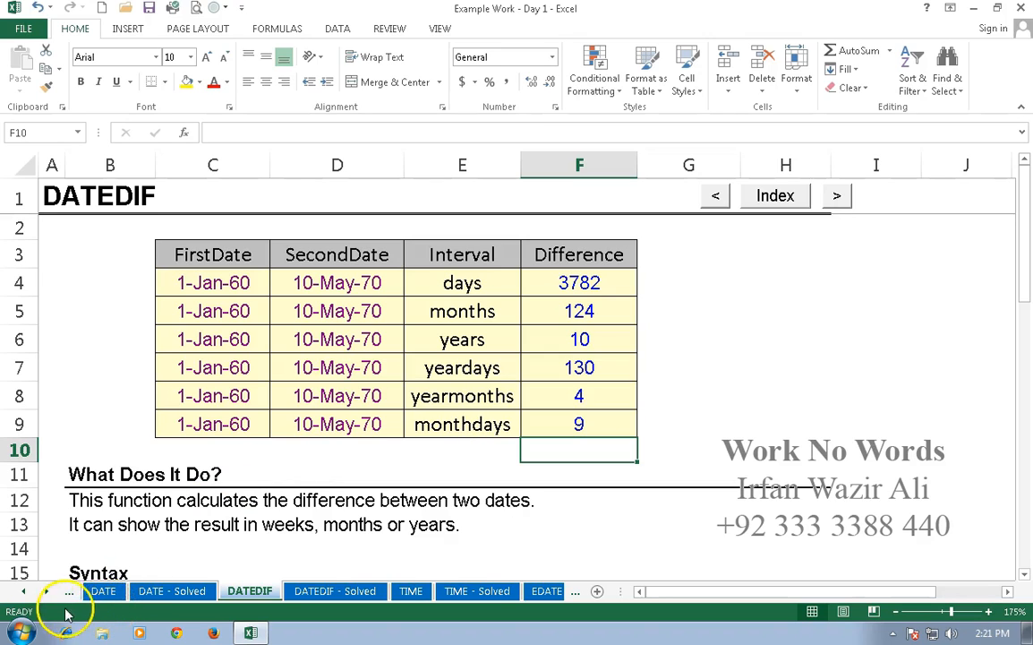
key(Up)
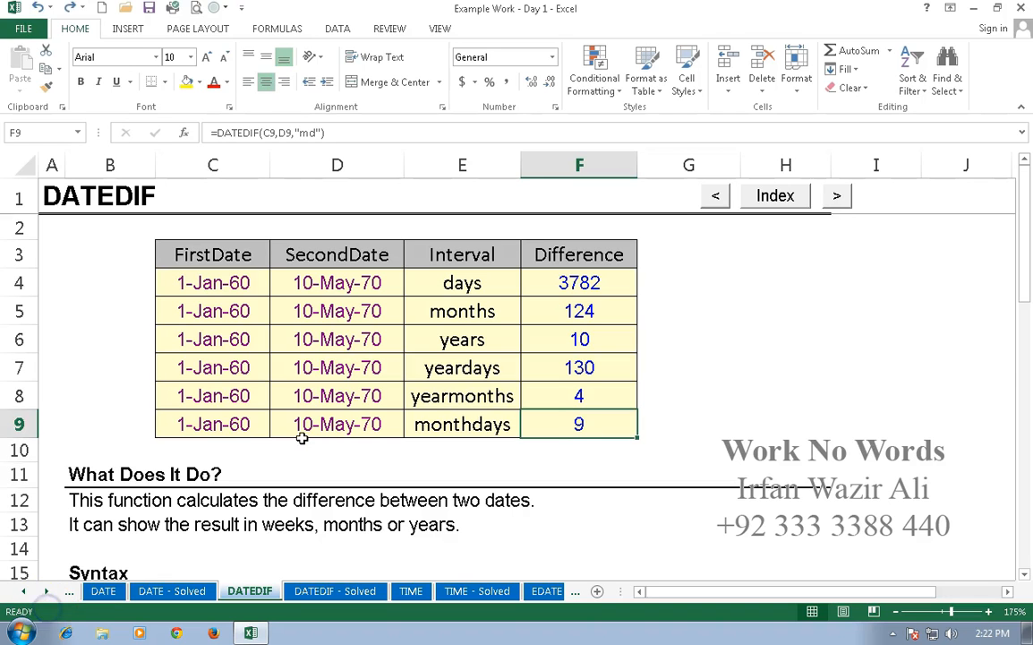
Widen column C so the age labels beneath the birth date, such as "and the months :", fit inside their cells
scroll(301, 437, down, 8)
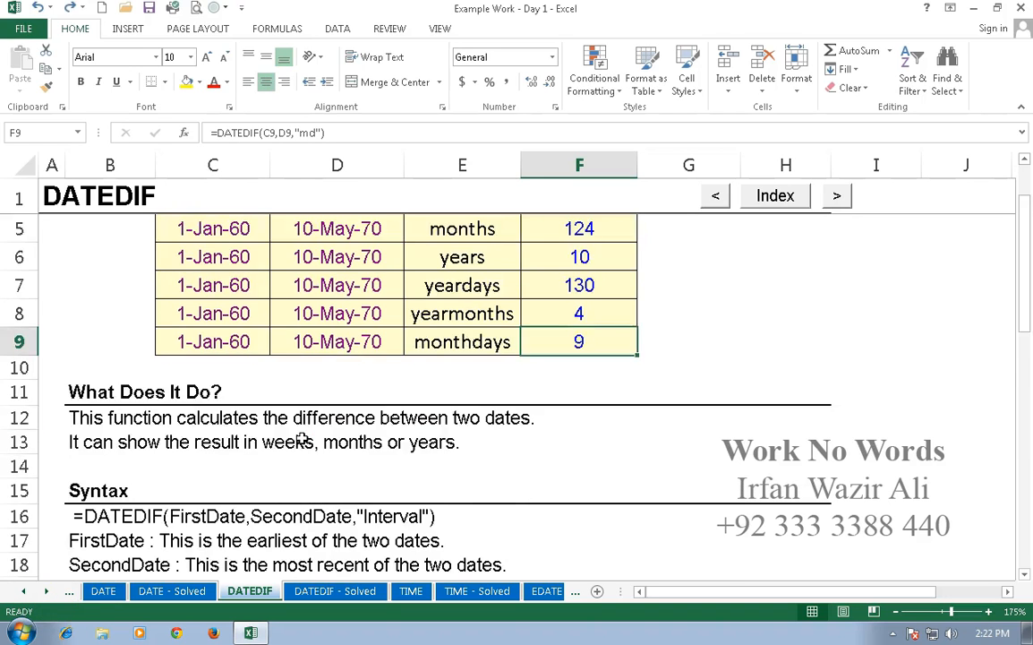
scroll(301, 437, down, 1)
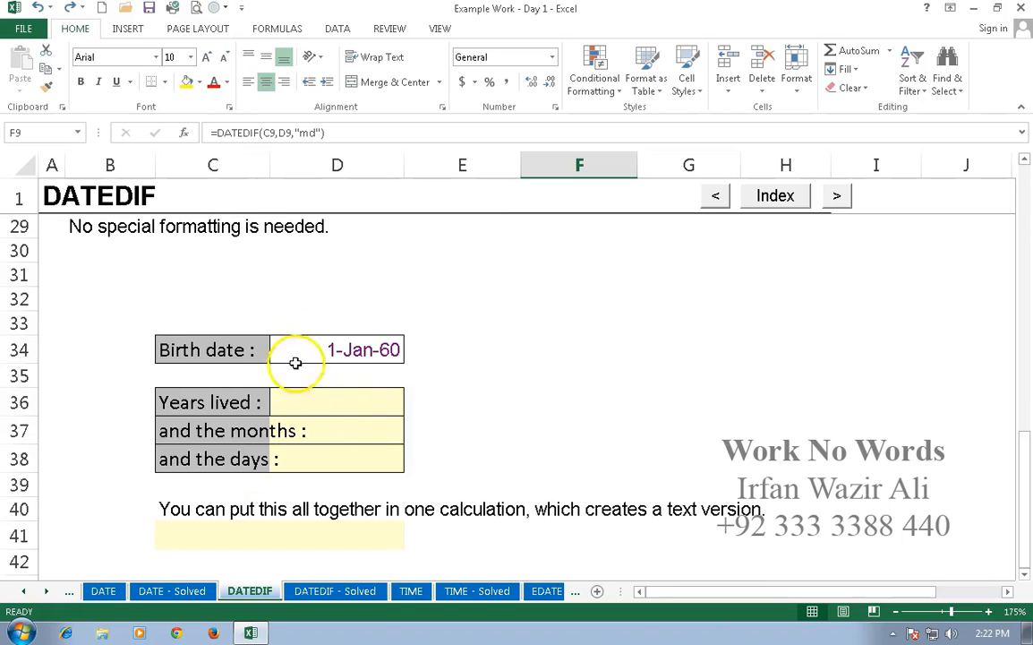
drag(270, 165, 327, 224)
Calculate the years lived in D36 with =DATEDIF(D34,TODAY(),"y")
click(427, 399)
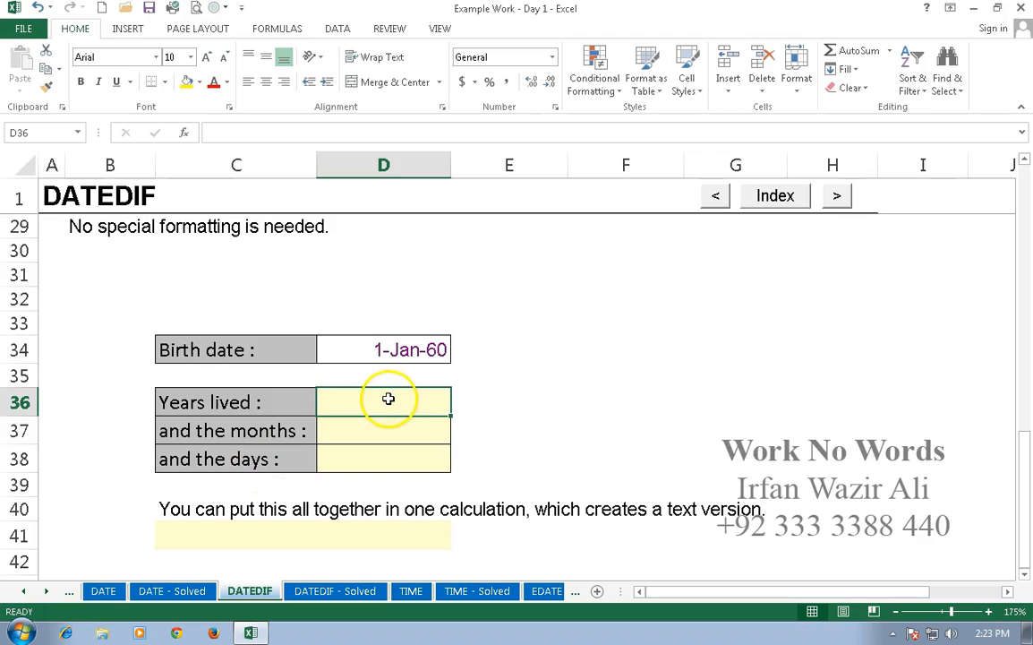
text(=d)
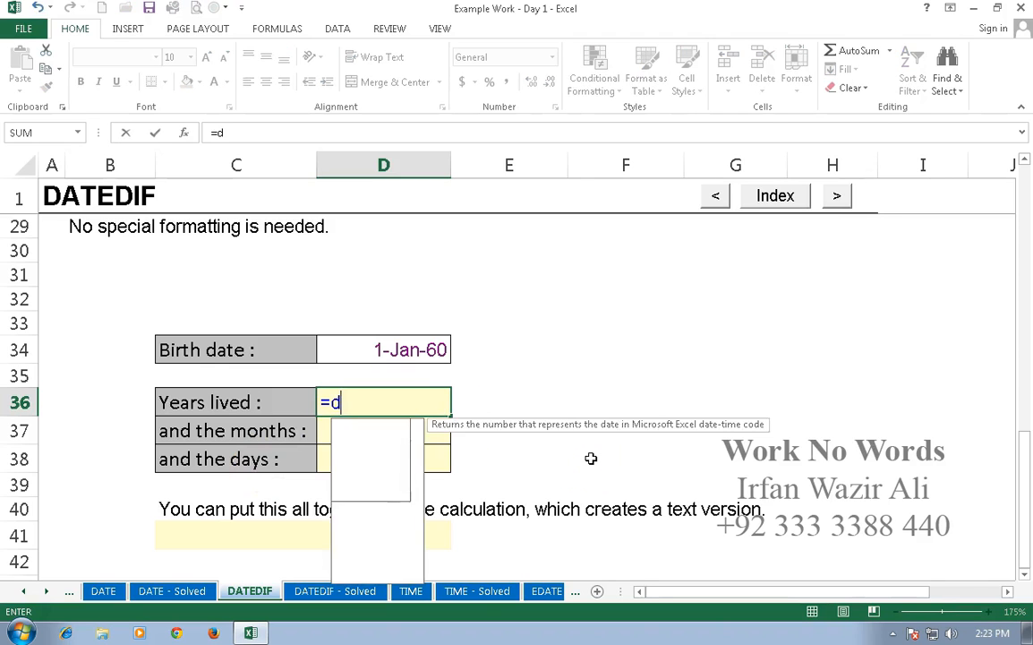
text(atedif()
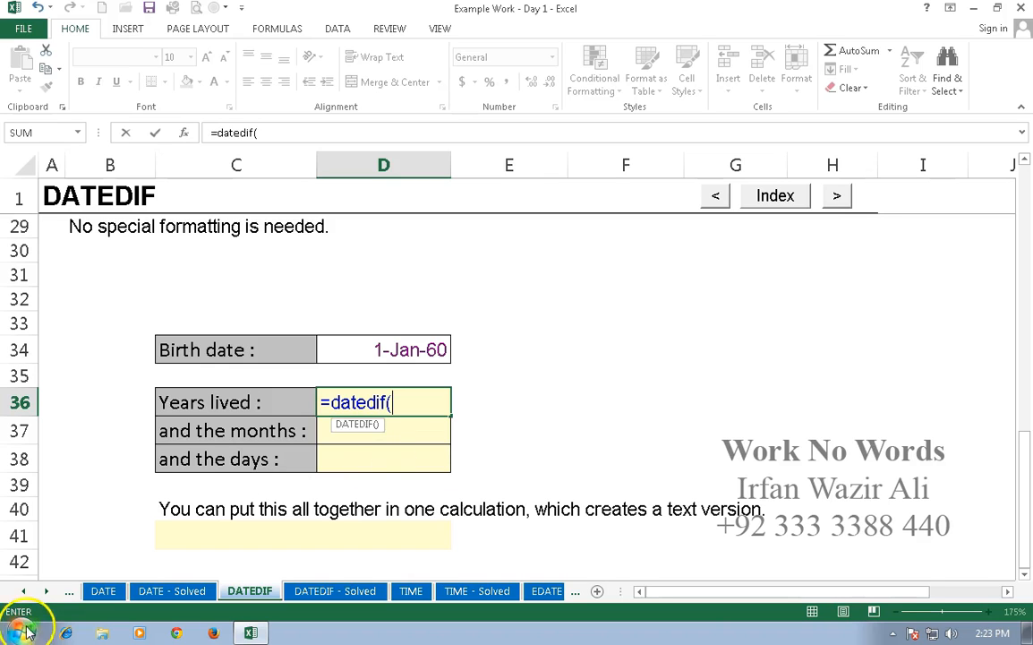
click(365, 350)
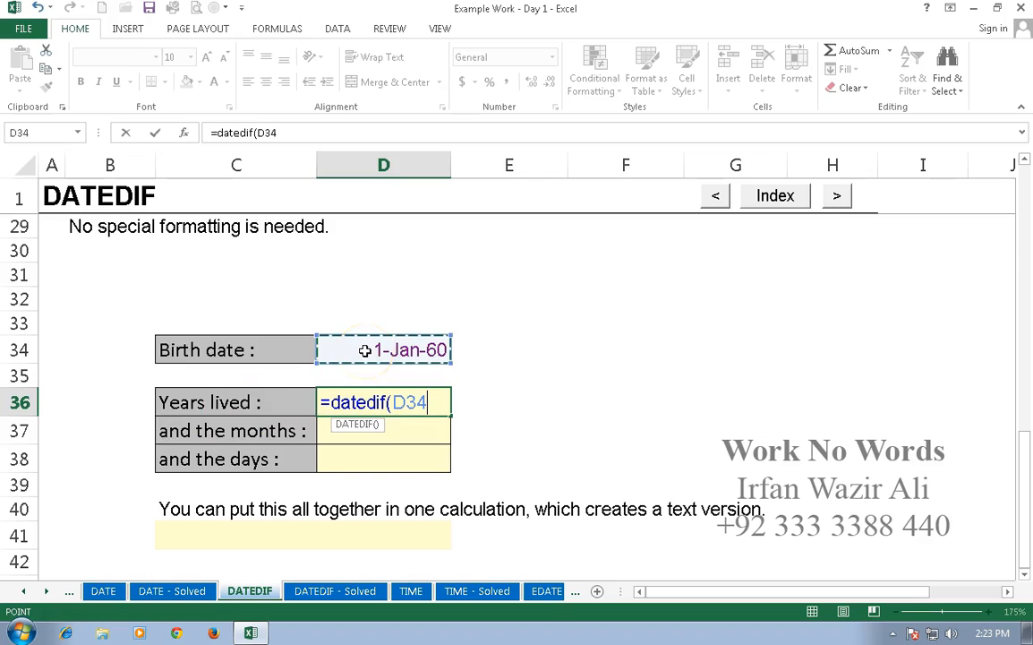
text(,)
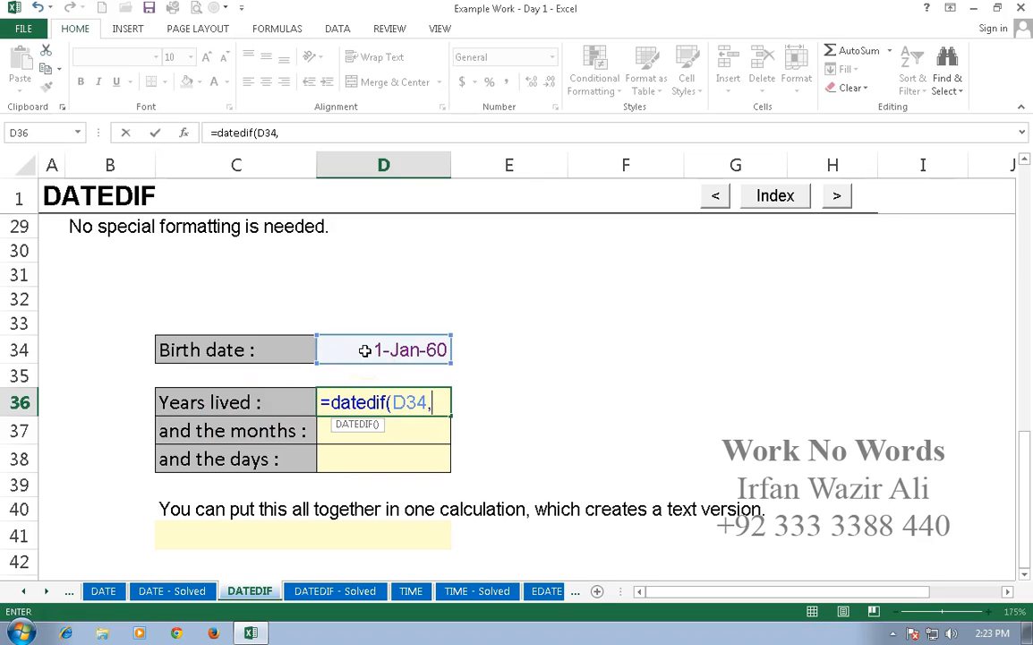
text(toda)
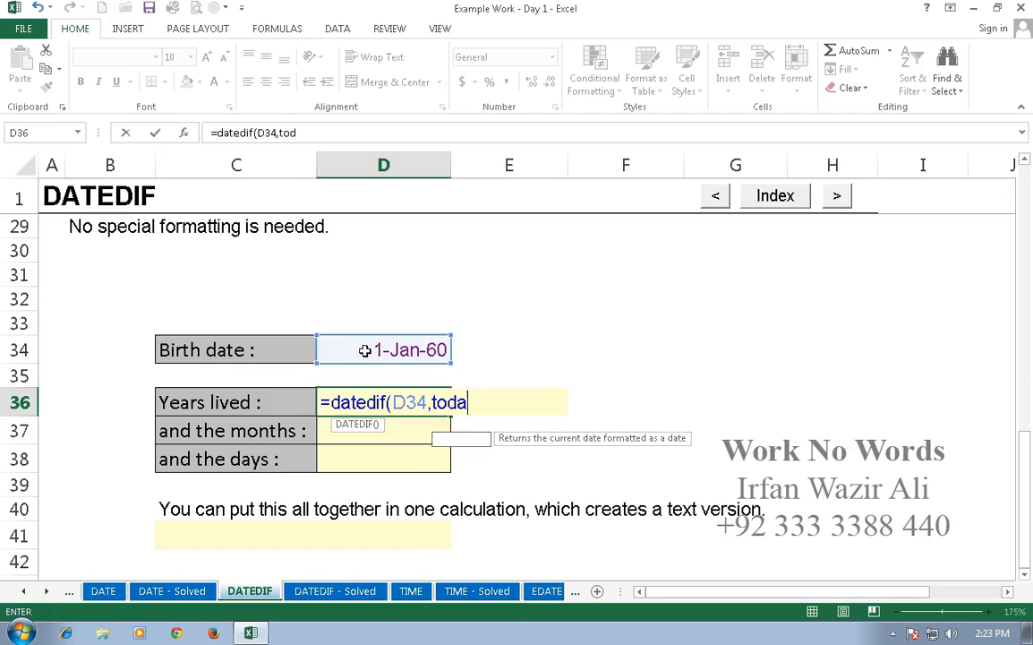
text(y())
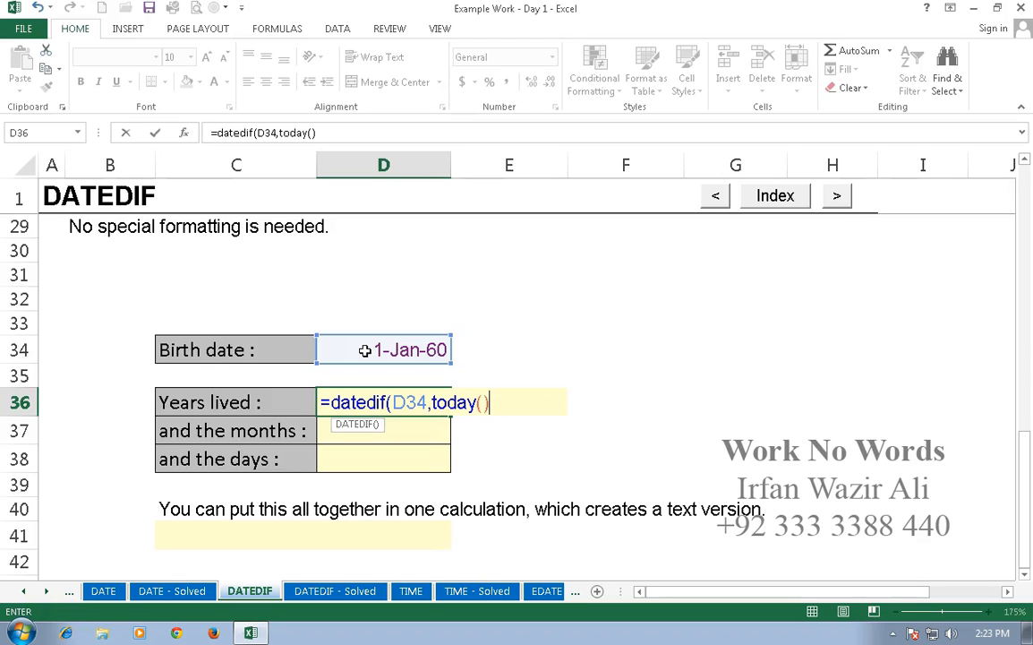
text(,"y"))
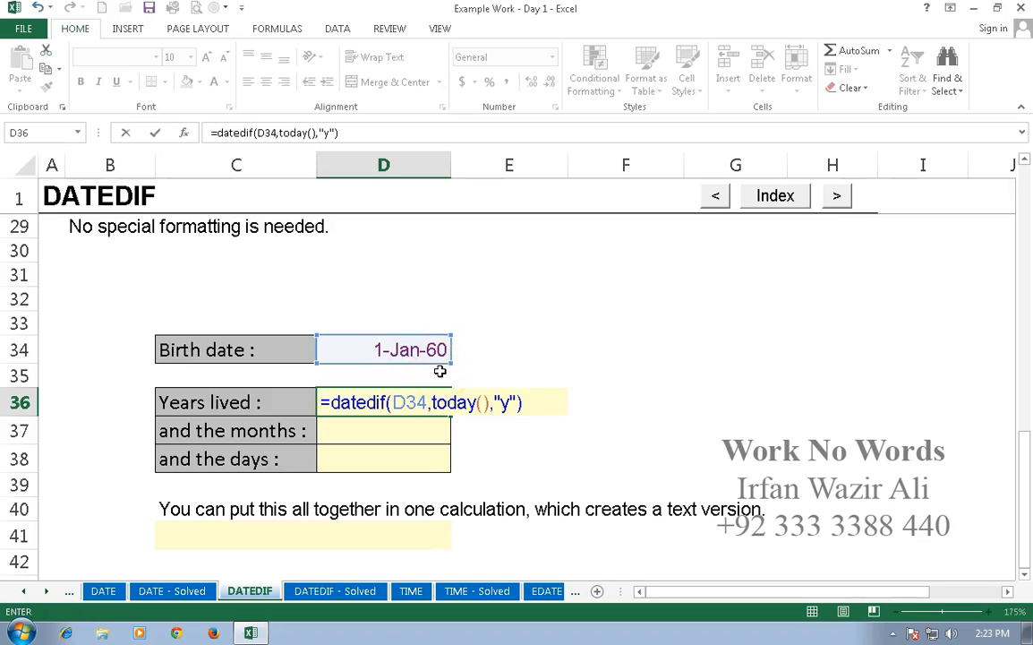
key(Return)
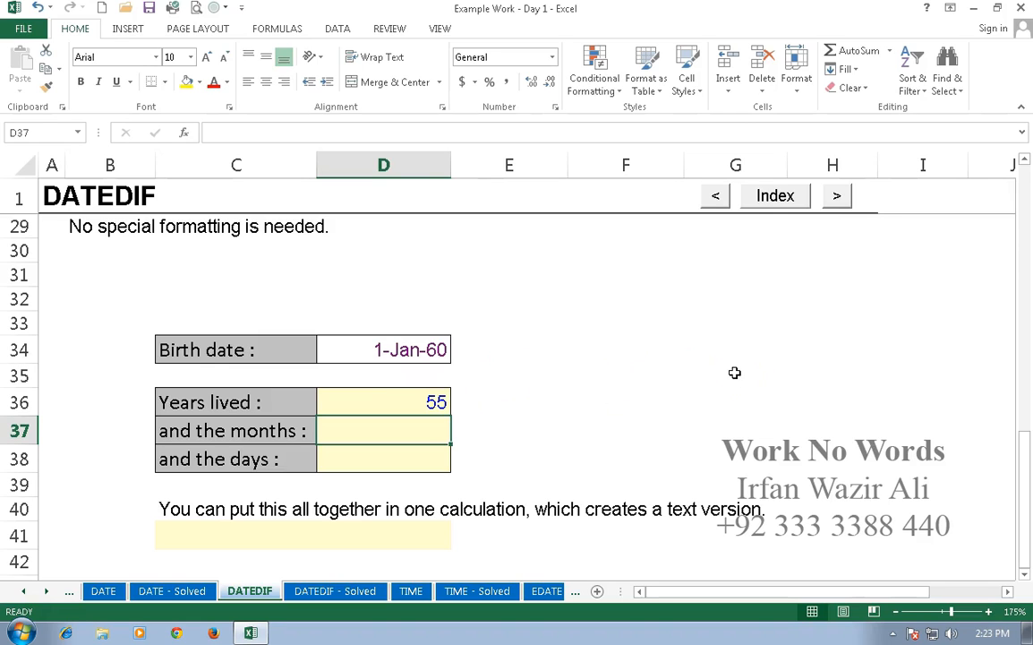
Calculate the remaining months of the age in D37 with =DATEDIF(D34,TODAY(),"ym")
text(=d)
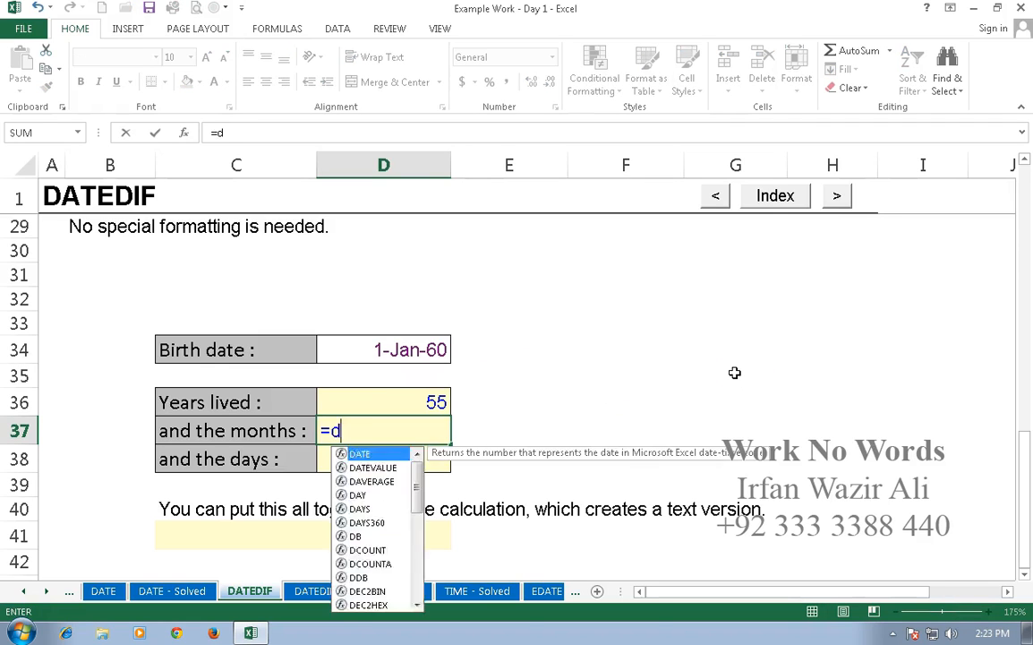
text(ate)
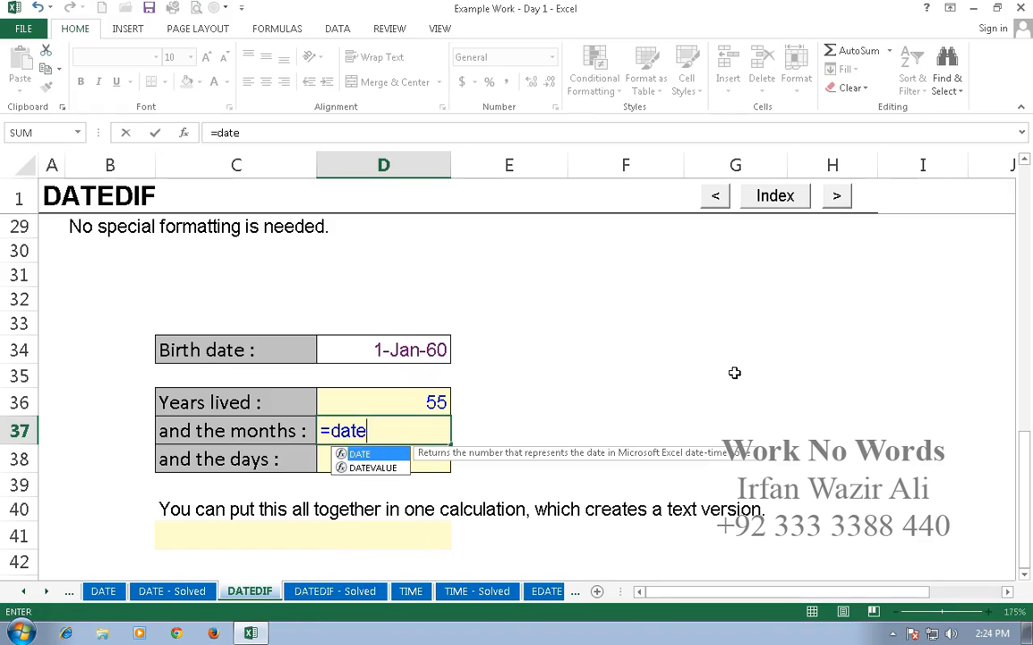
text(dif()
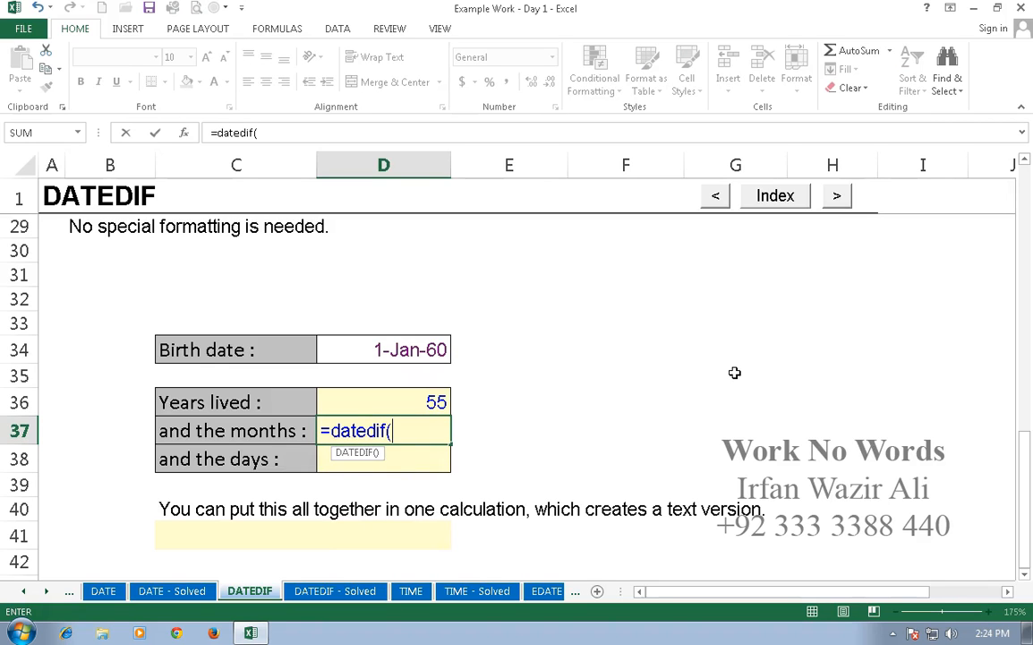
click(417, 347)
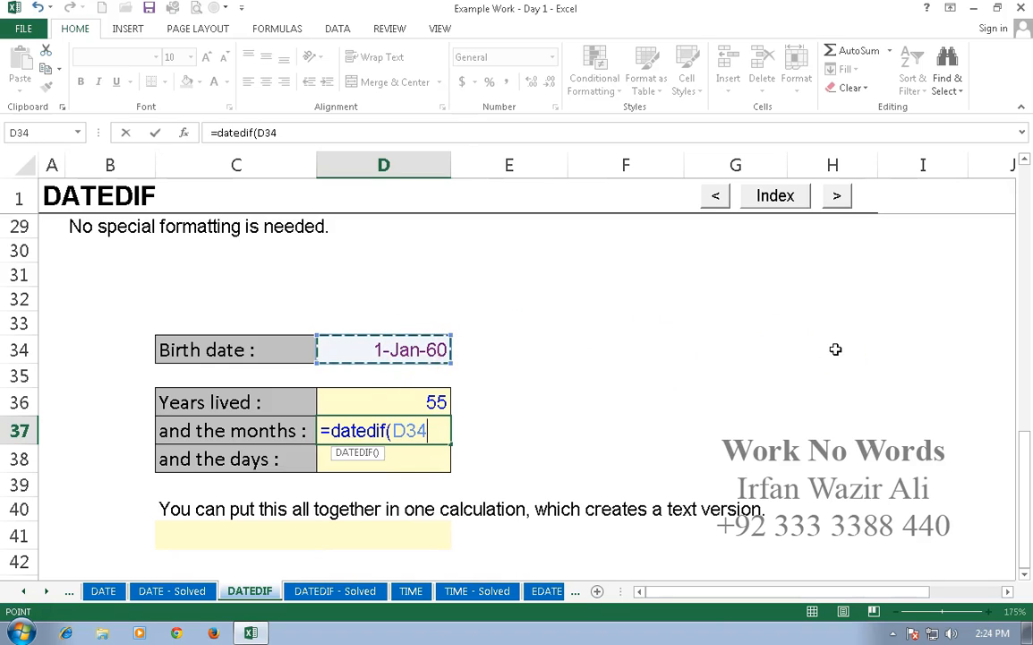
text(,tod)
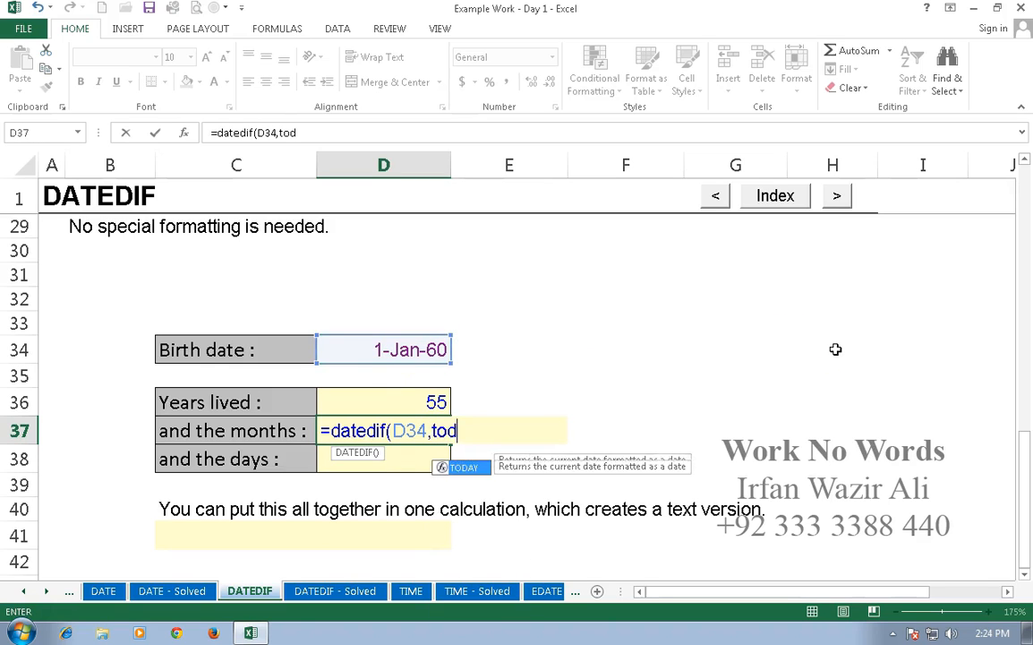
text(ay())
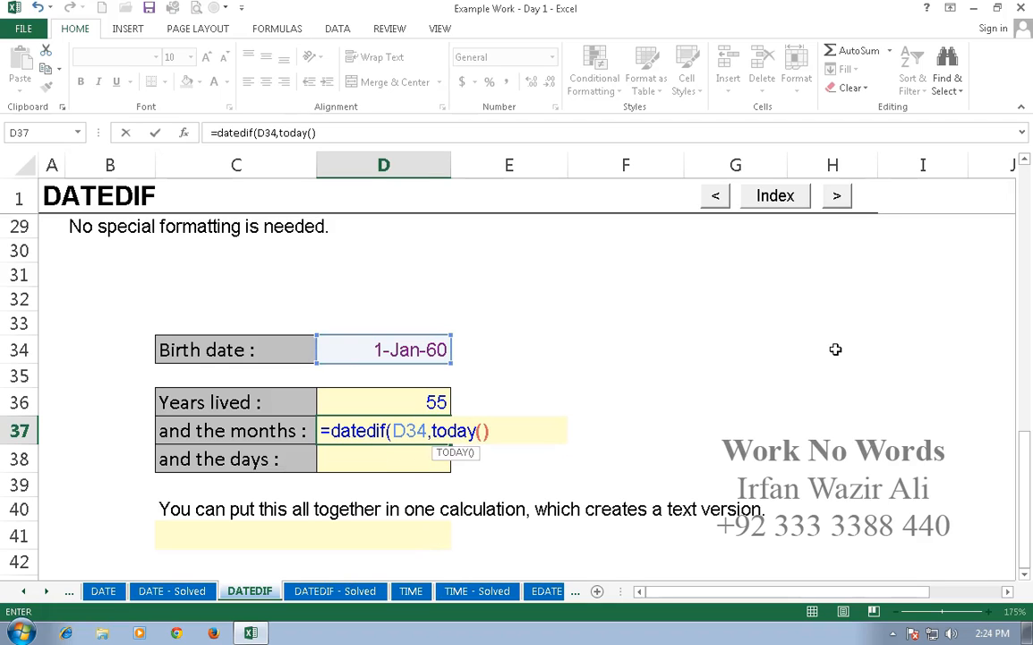
text(,)
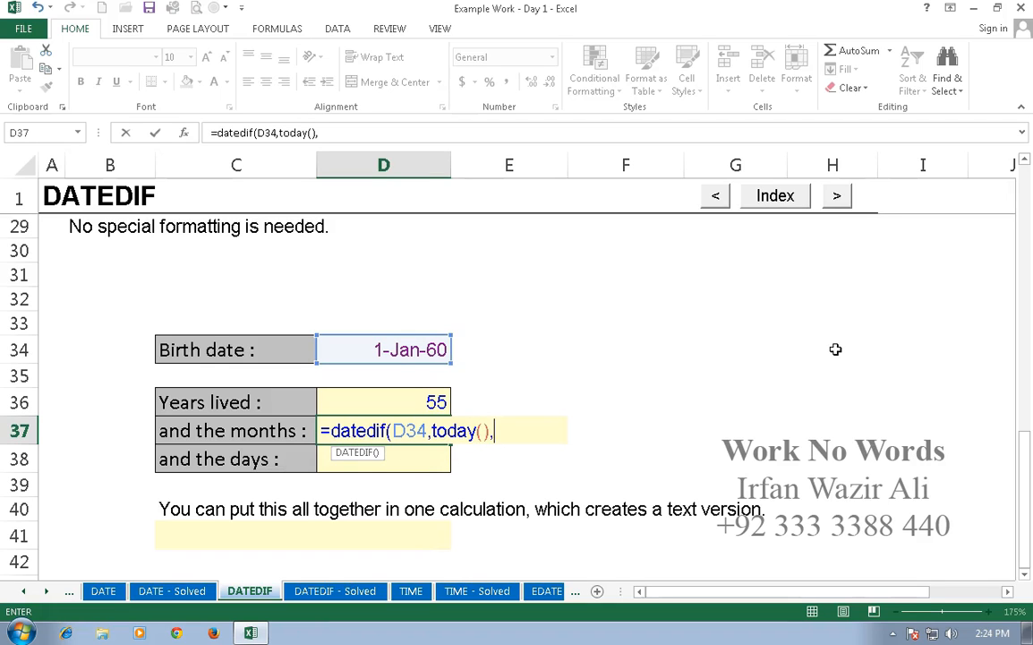
text("ym"))
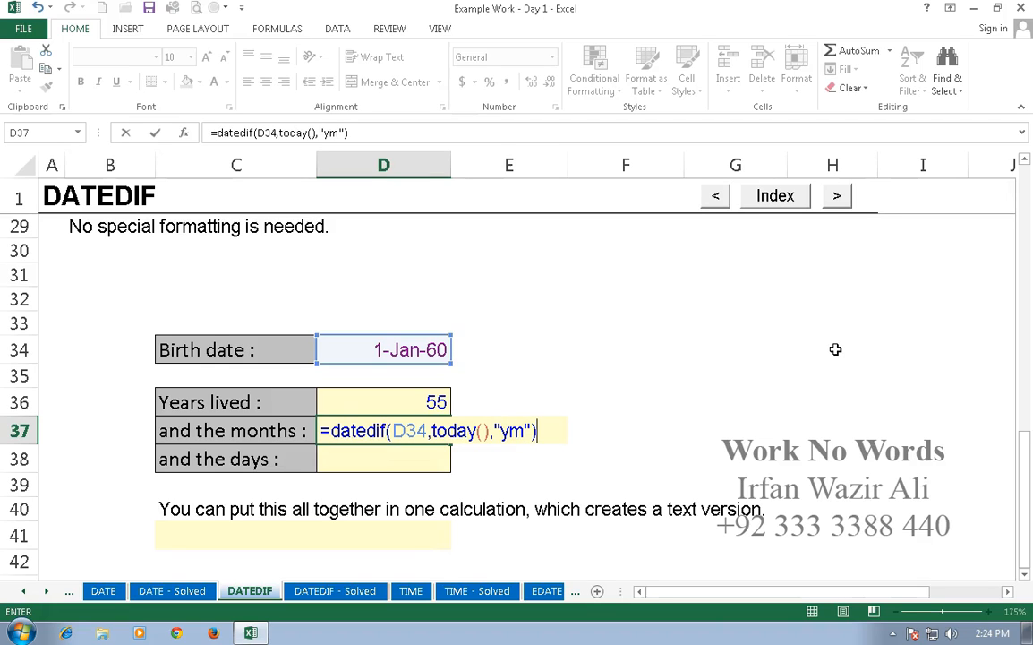
key(Return)
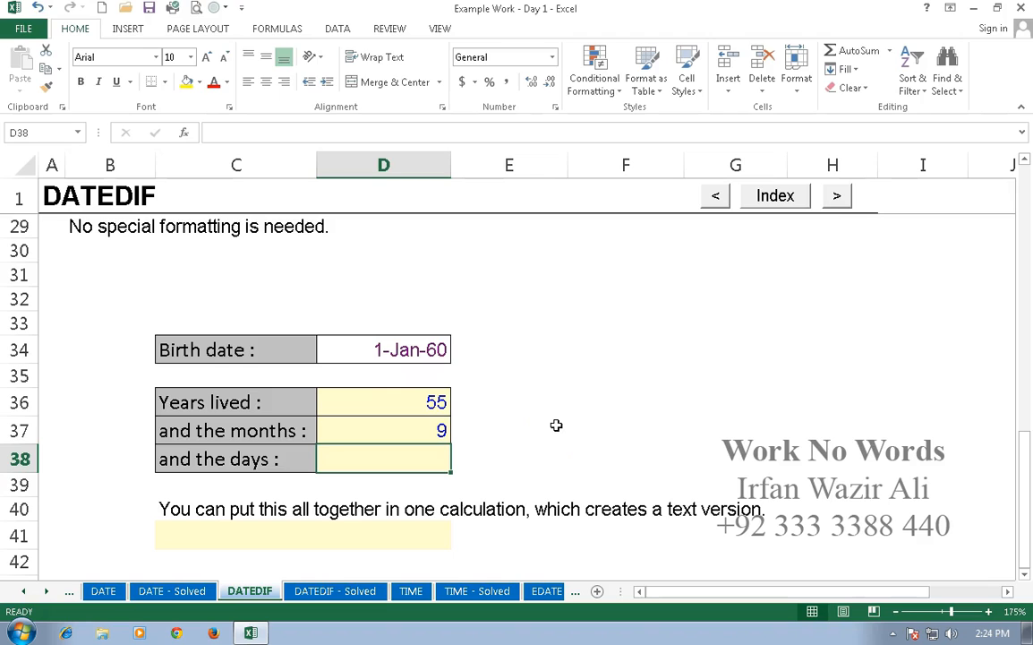
Calculate the remaining days of the age in D38 with =DATEDIF(D34,TODAY(),"md")
text(=datedif()
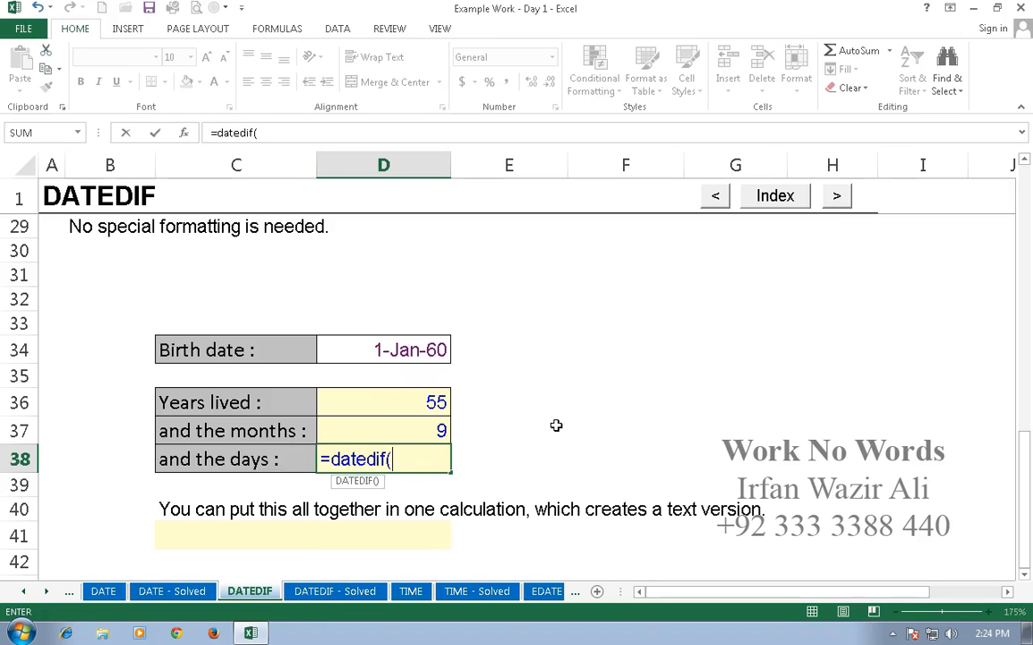
click(411, 355)
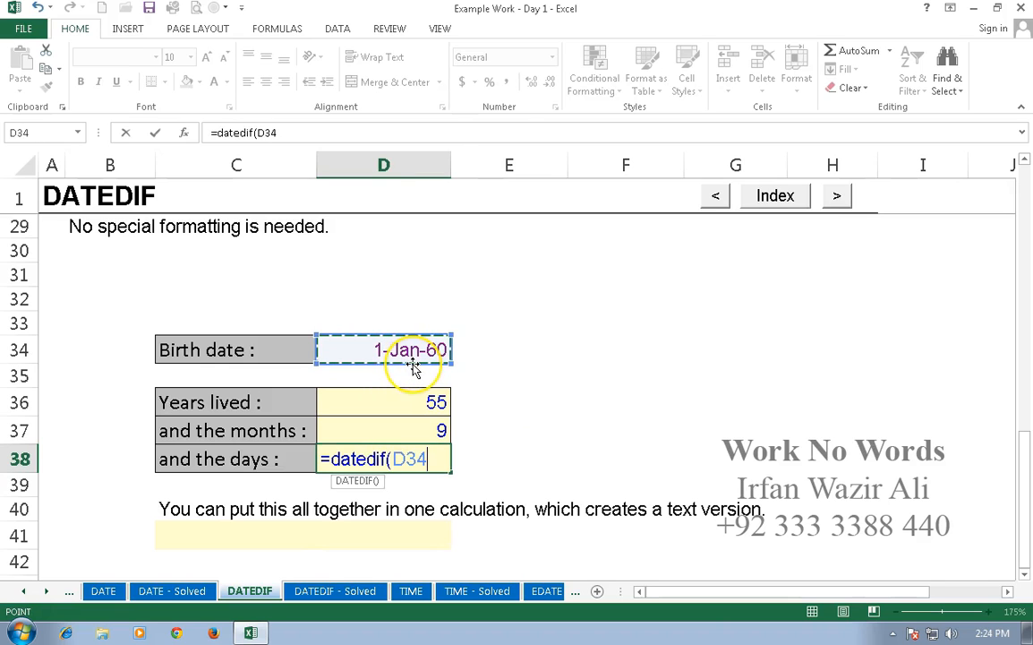
text(,t)
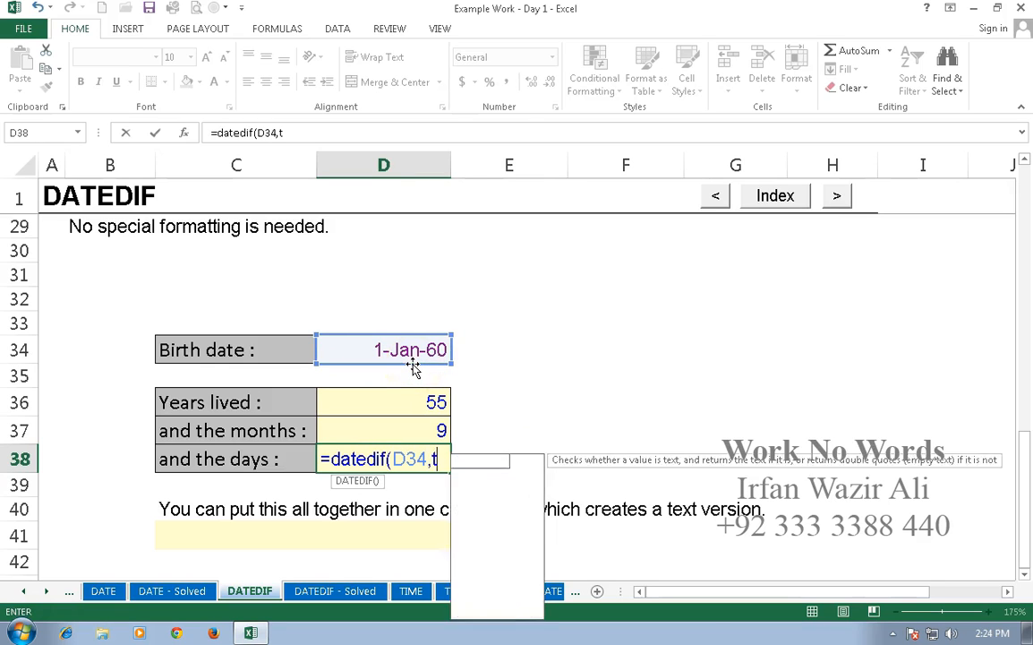
text(oday())
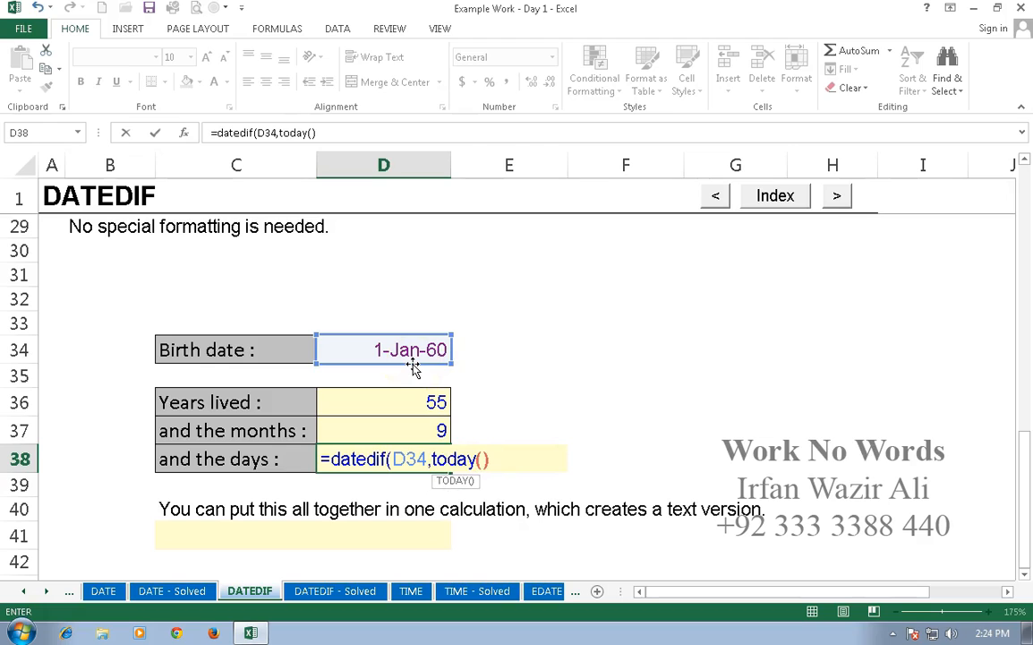
text(,)
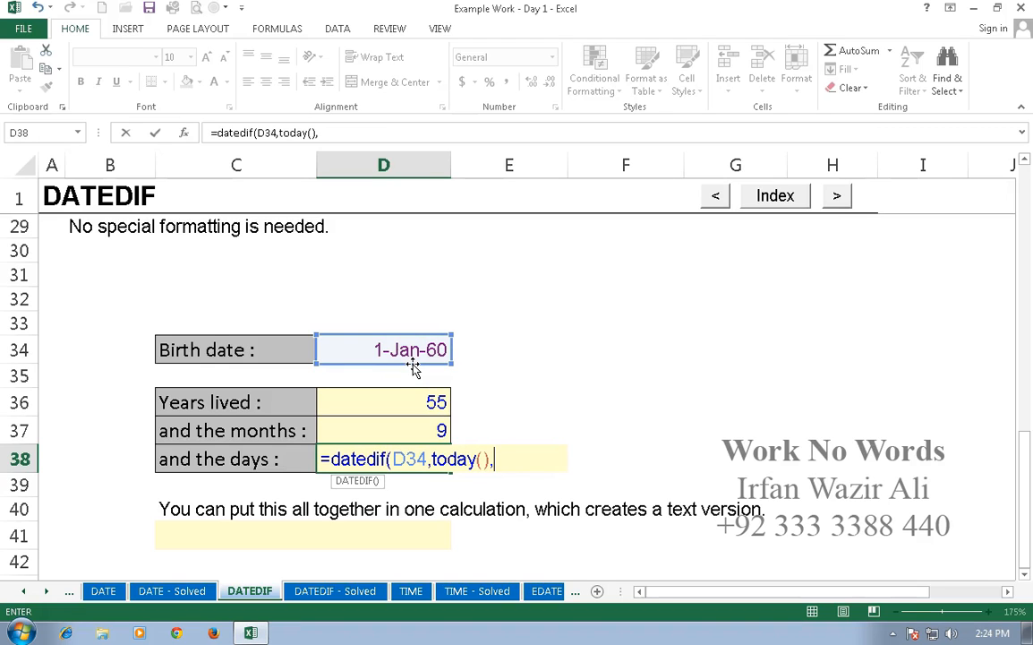
text("md"))
key(Return)
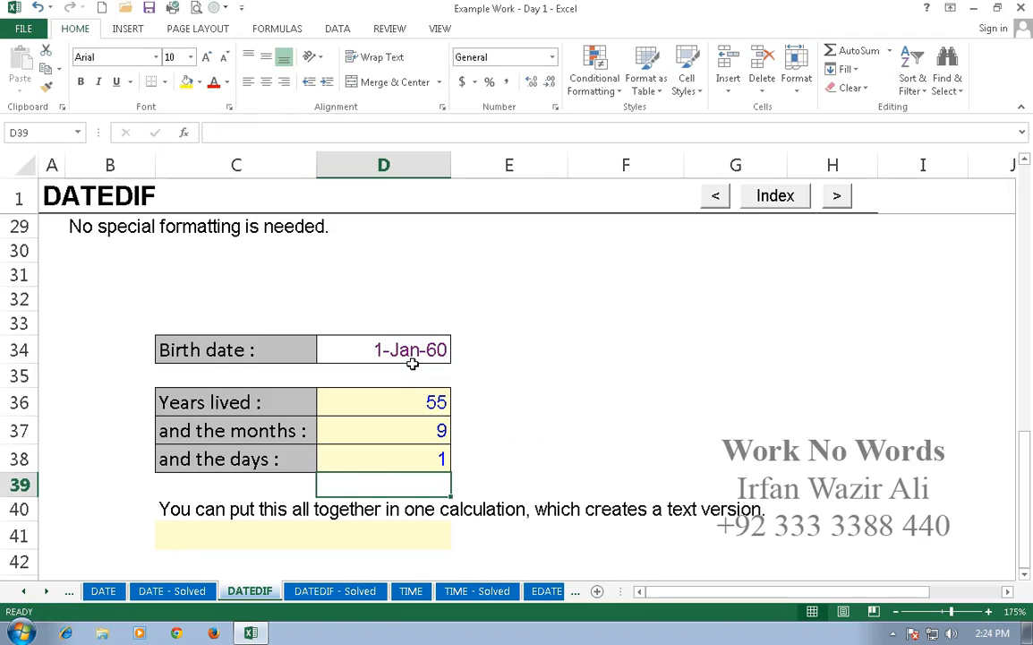